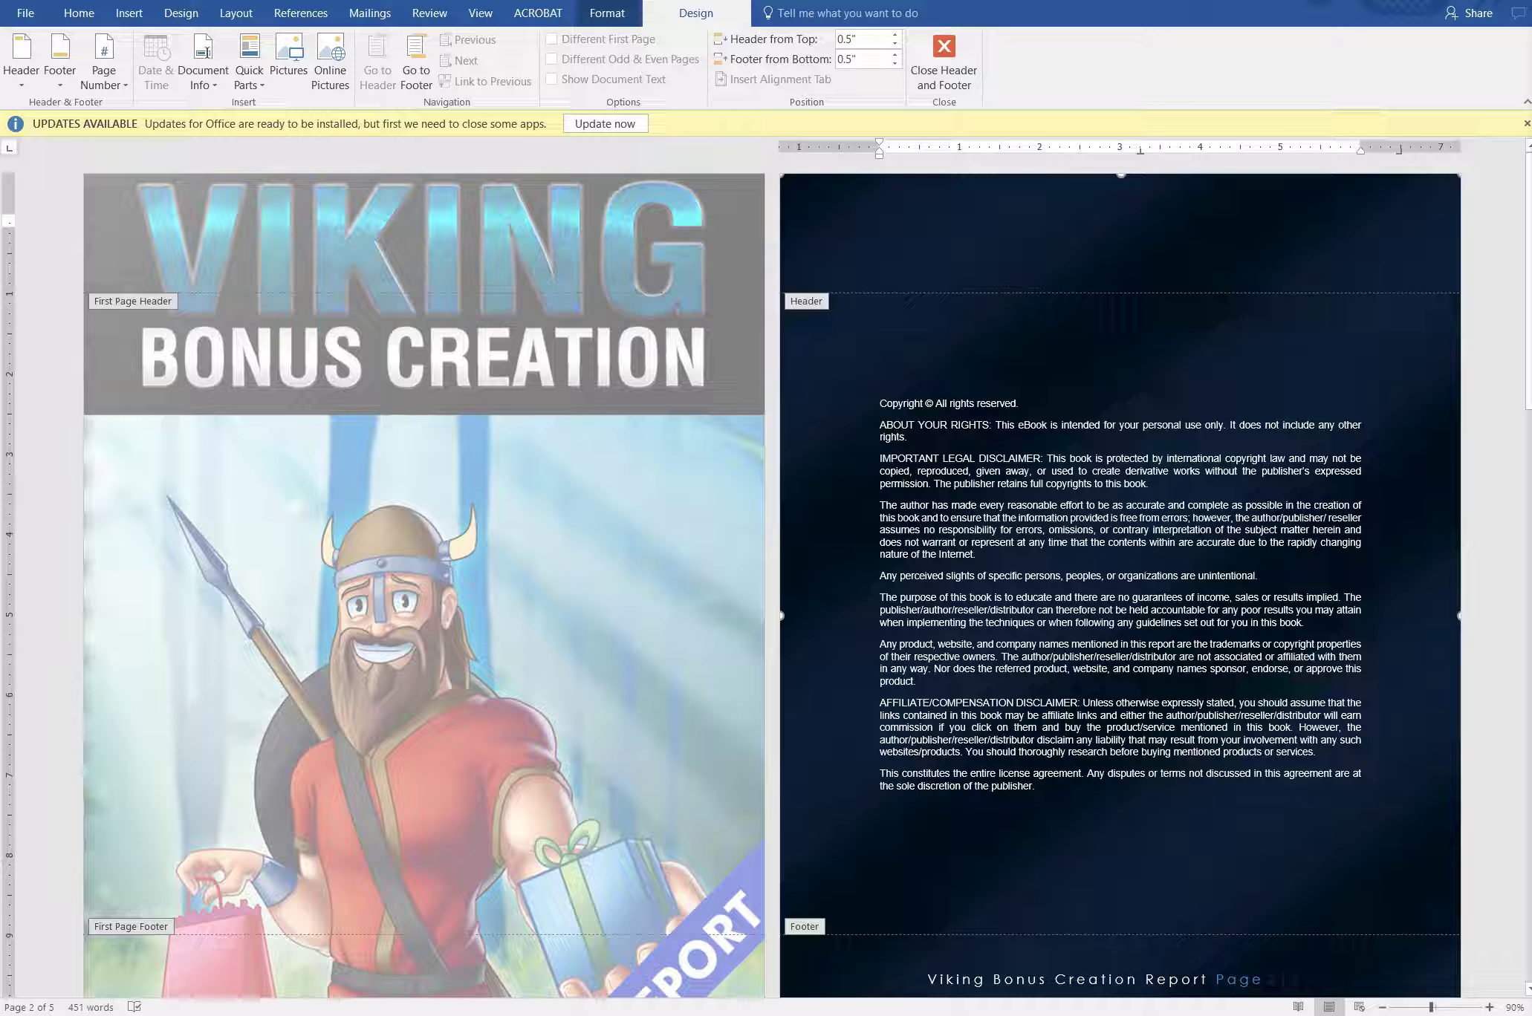
Switch from Word to the PowerPoint deck showing the 'Video 3: Where to Curate Bonuses' slide
key("alt+Tab")
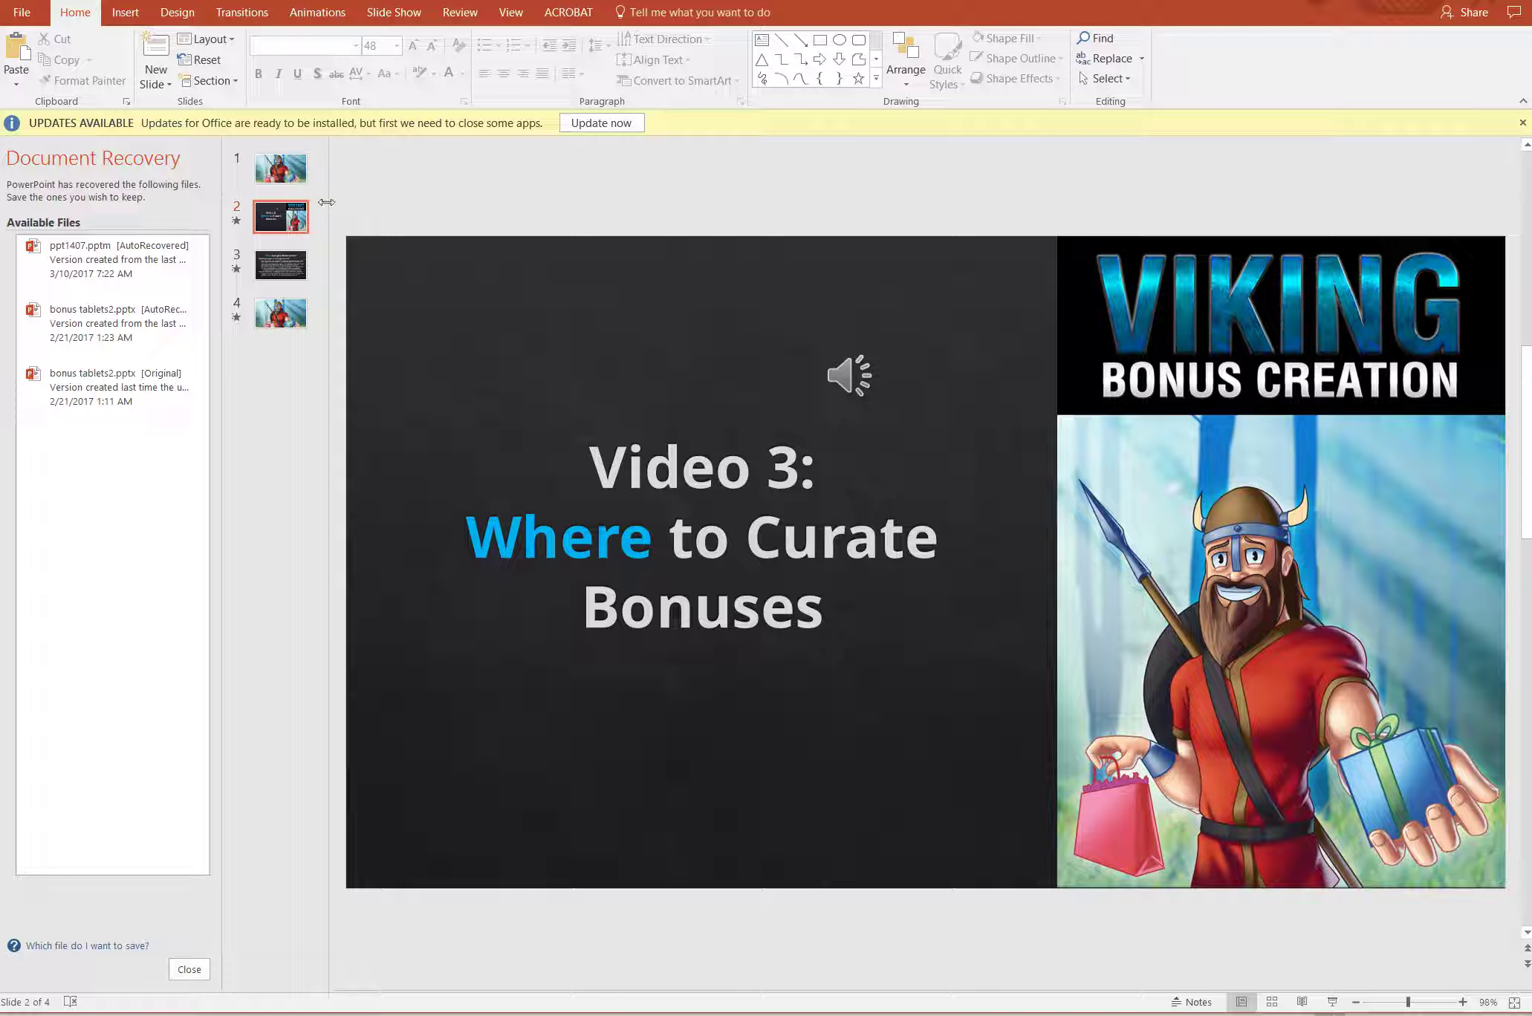
Browse slides 1 and 2, ending on slide 1 with the Viking picture
left_click(281, 169)
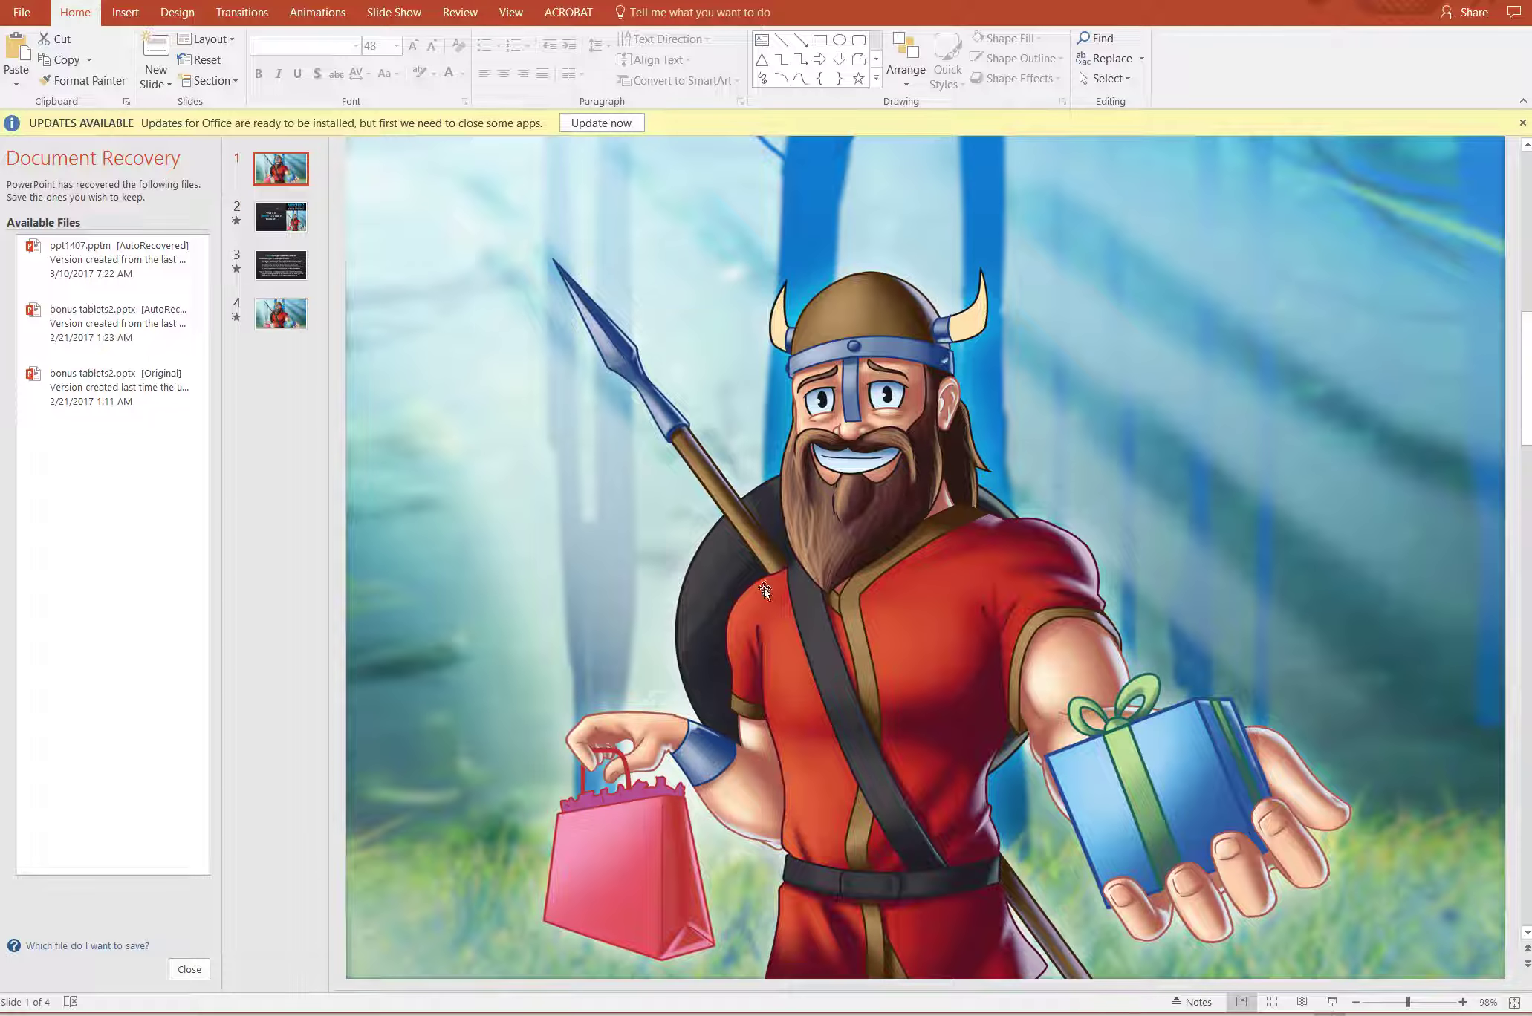
left_click(281, 217)
left_click(284, 325)
left_click(281, 169)
Trial-replace the Viking picture with the sendreach image from Pictures, then undo it
right_click(881, 528)
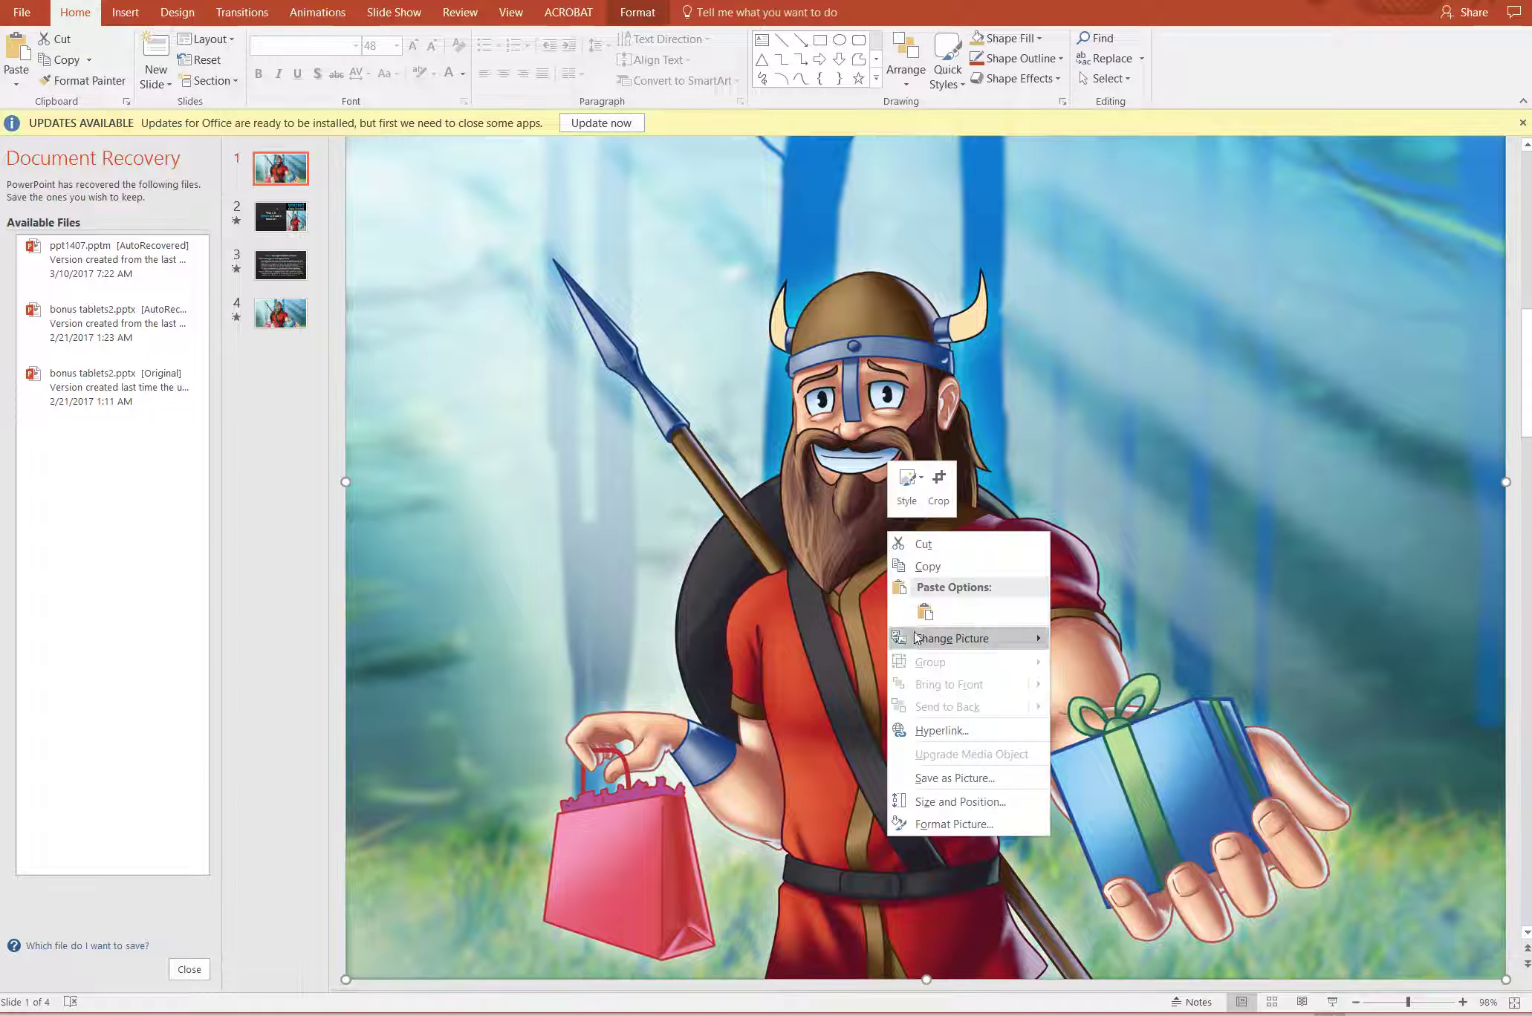
mouse_move(966, 639)
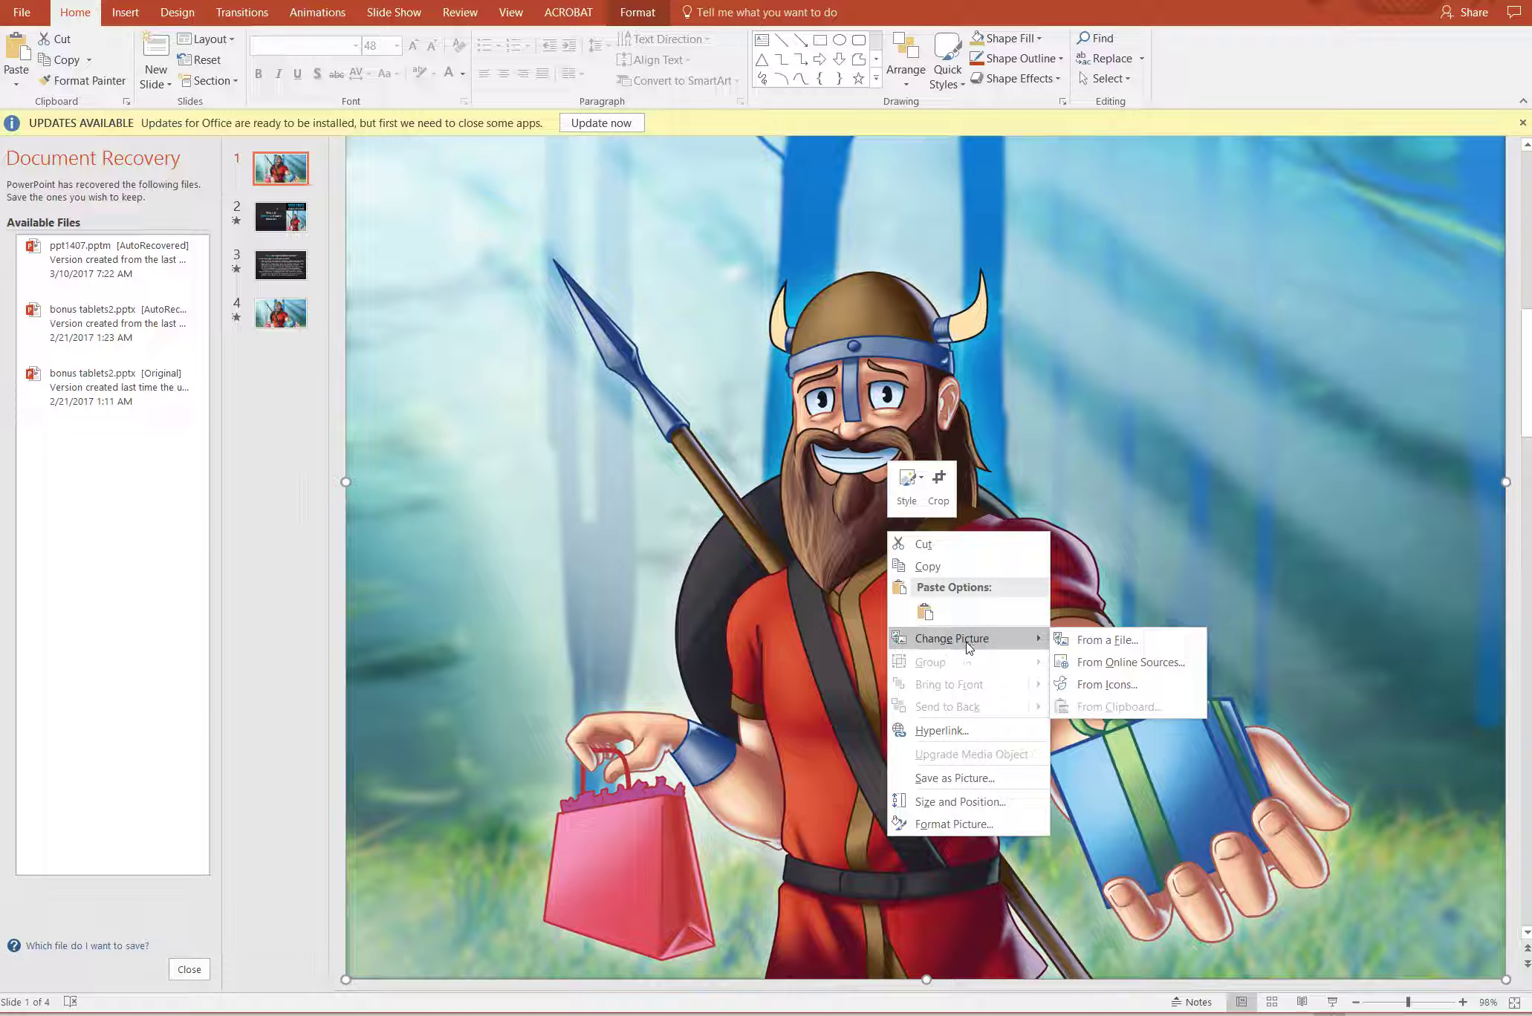
left_click(1120, 643)
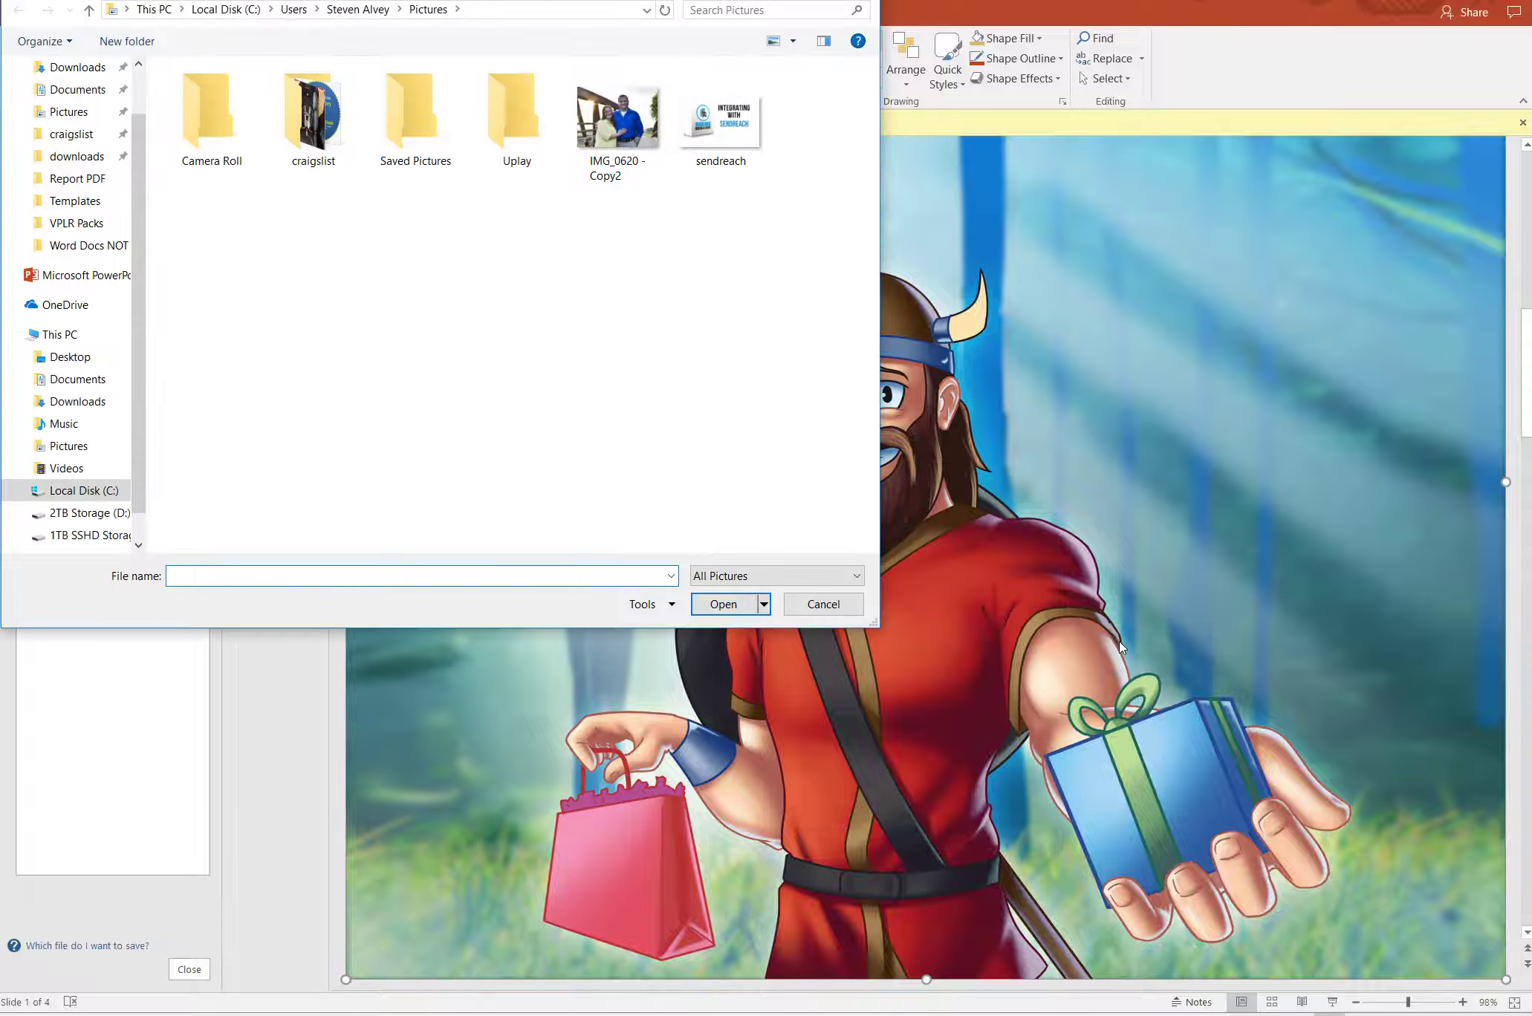
left_click(617, 119)
double_click(721, 122)
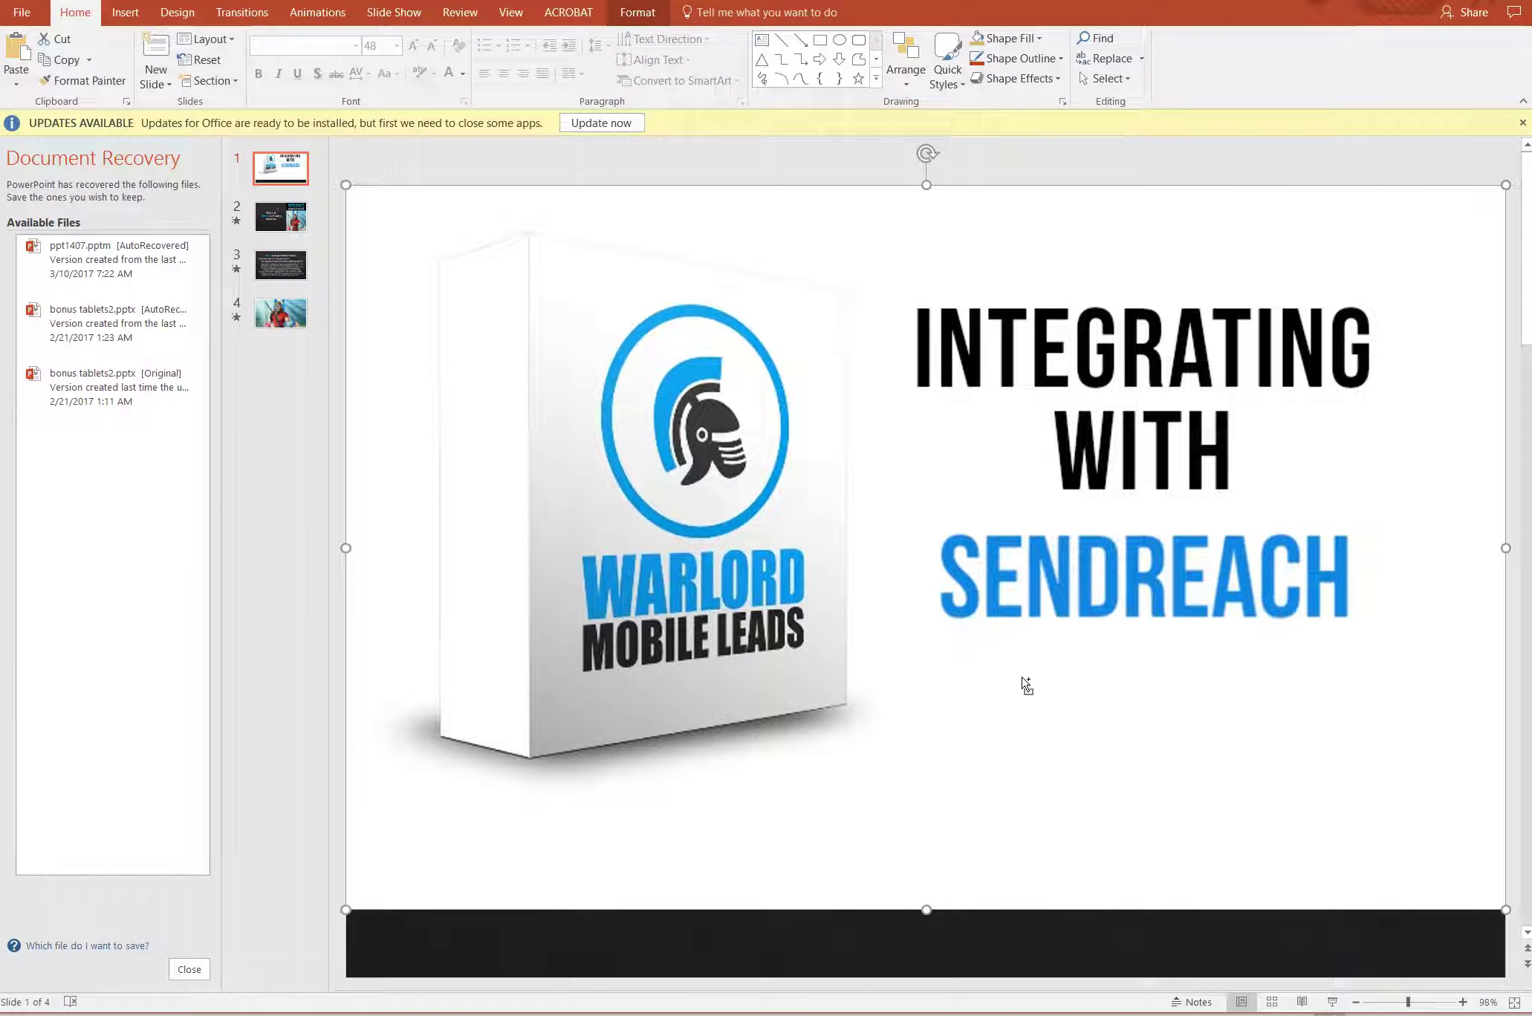
key("ctrl+z")
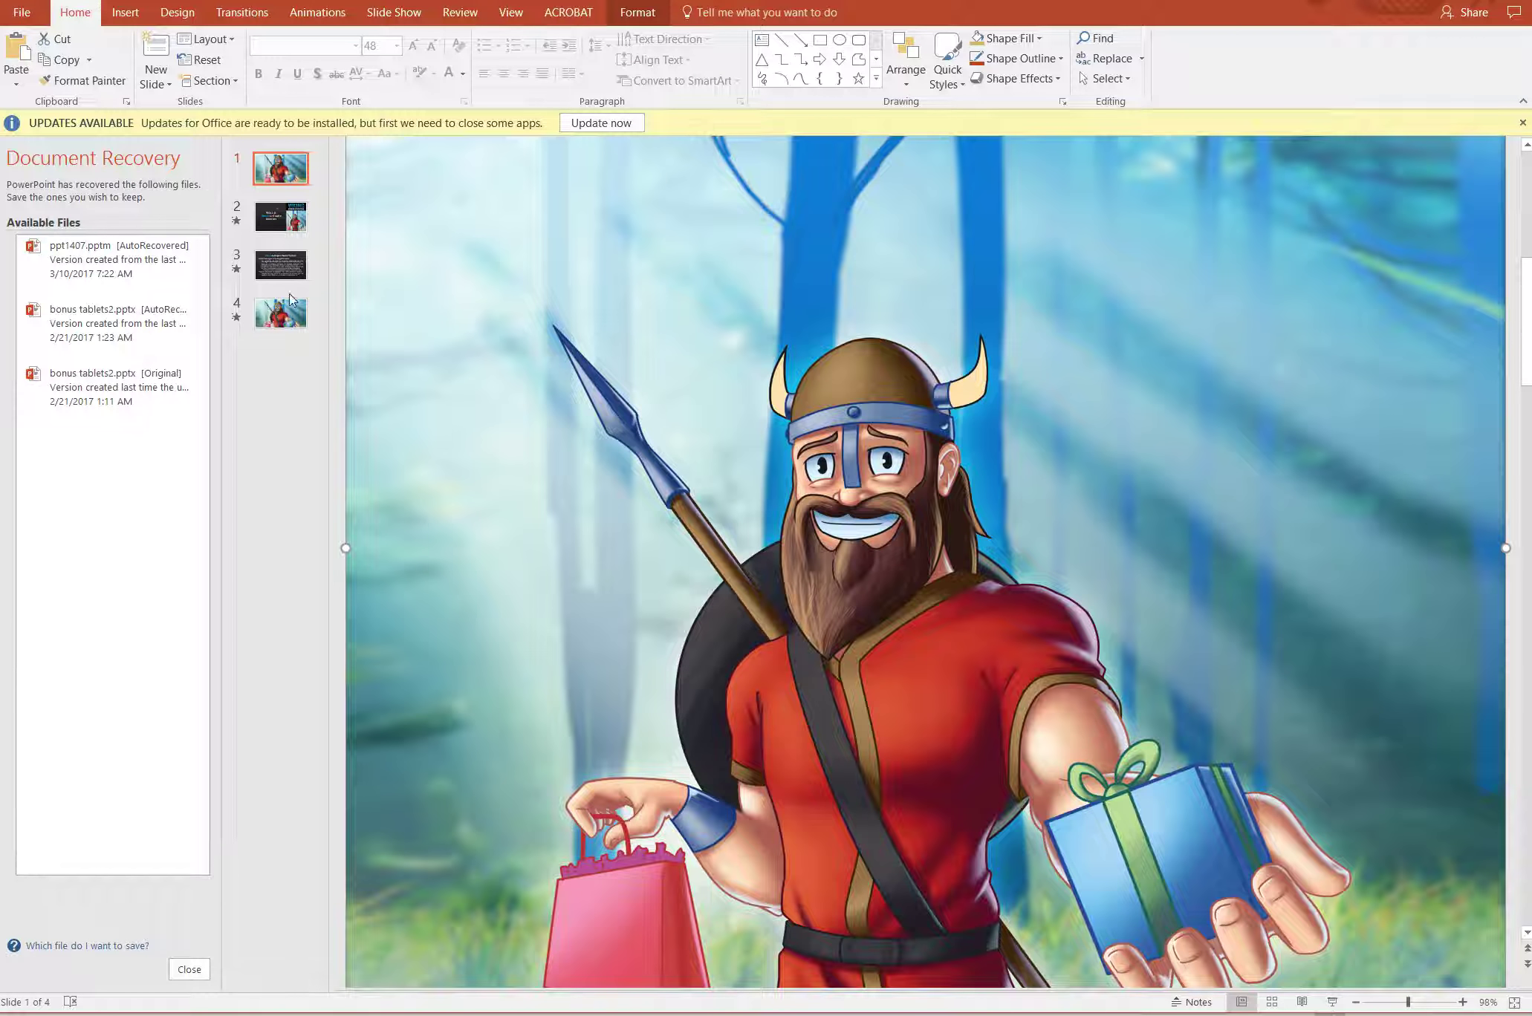
Go to the Video 3 slide and inspect the audio clip already on it
left_click(281, 313)
left_click(291, 217)
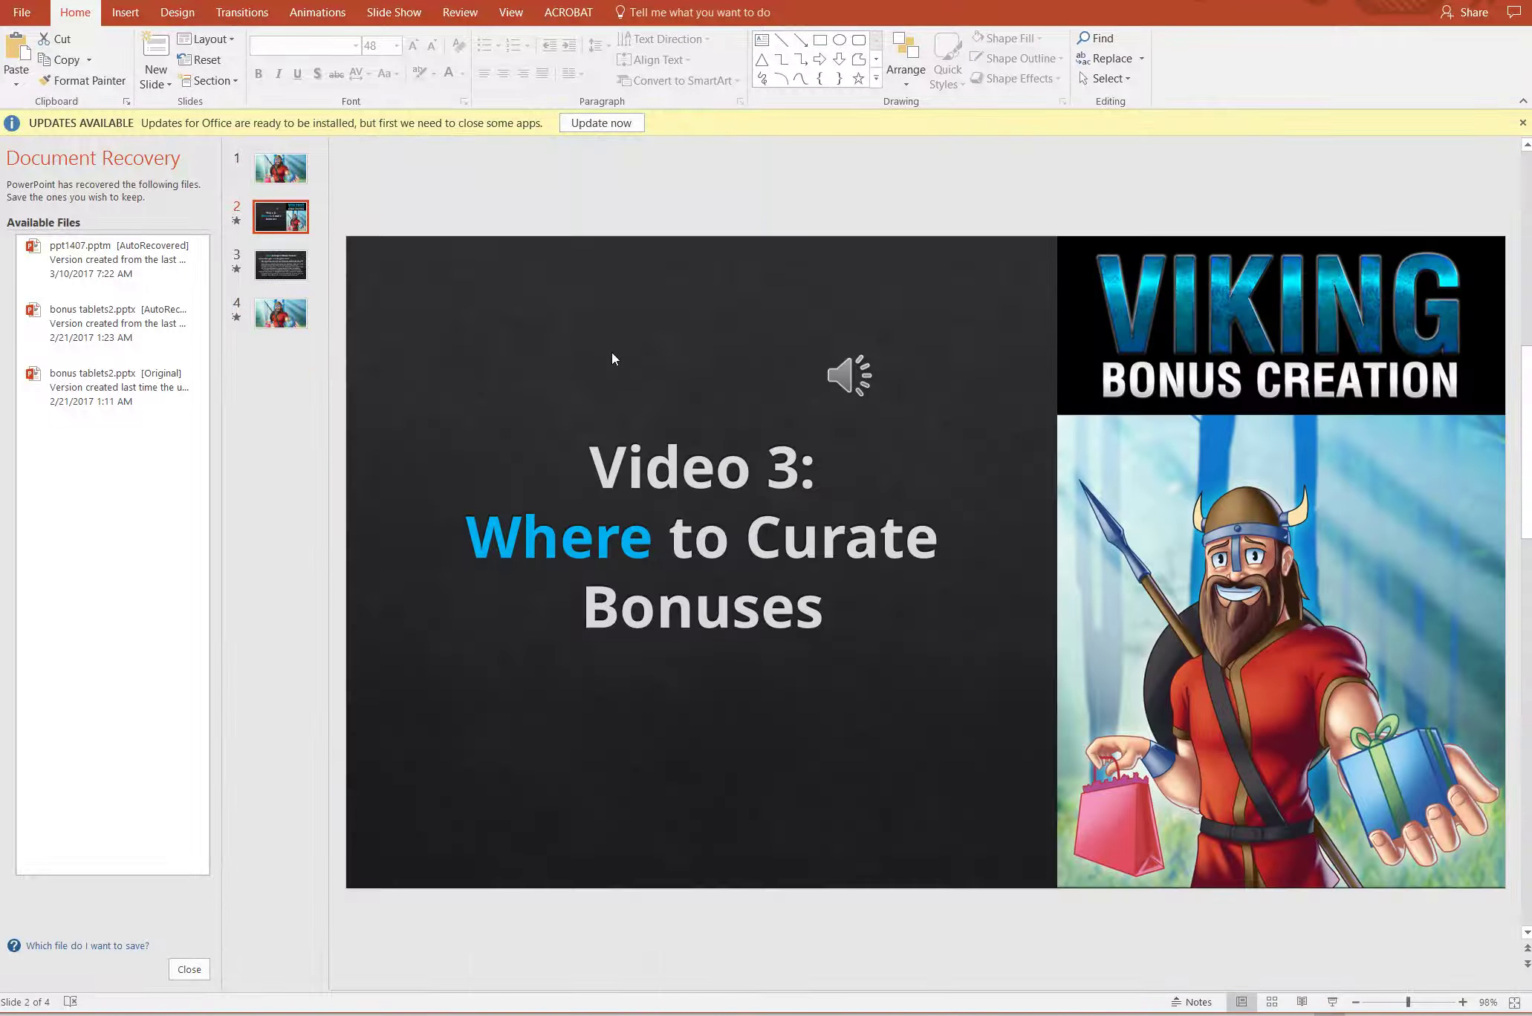
left_click(851, 361)
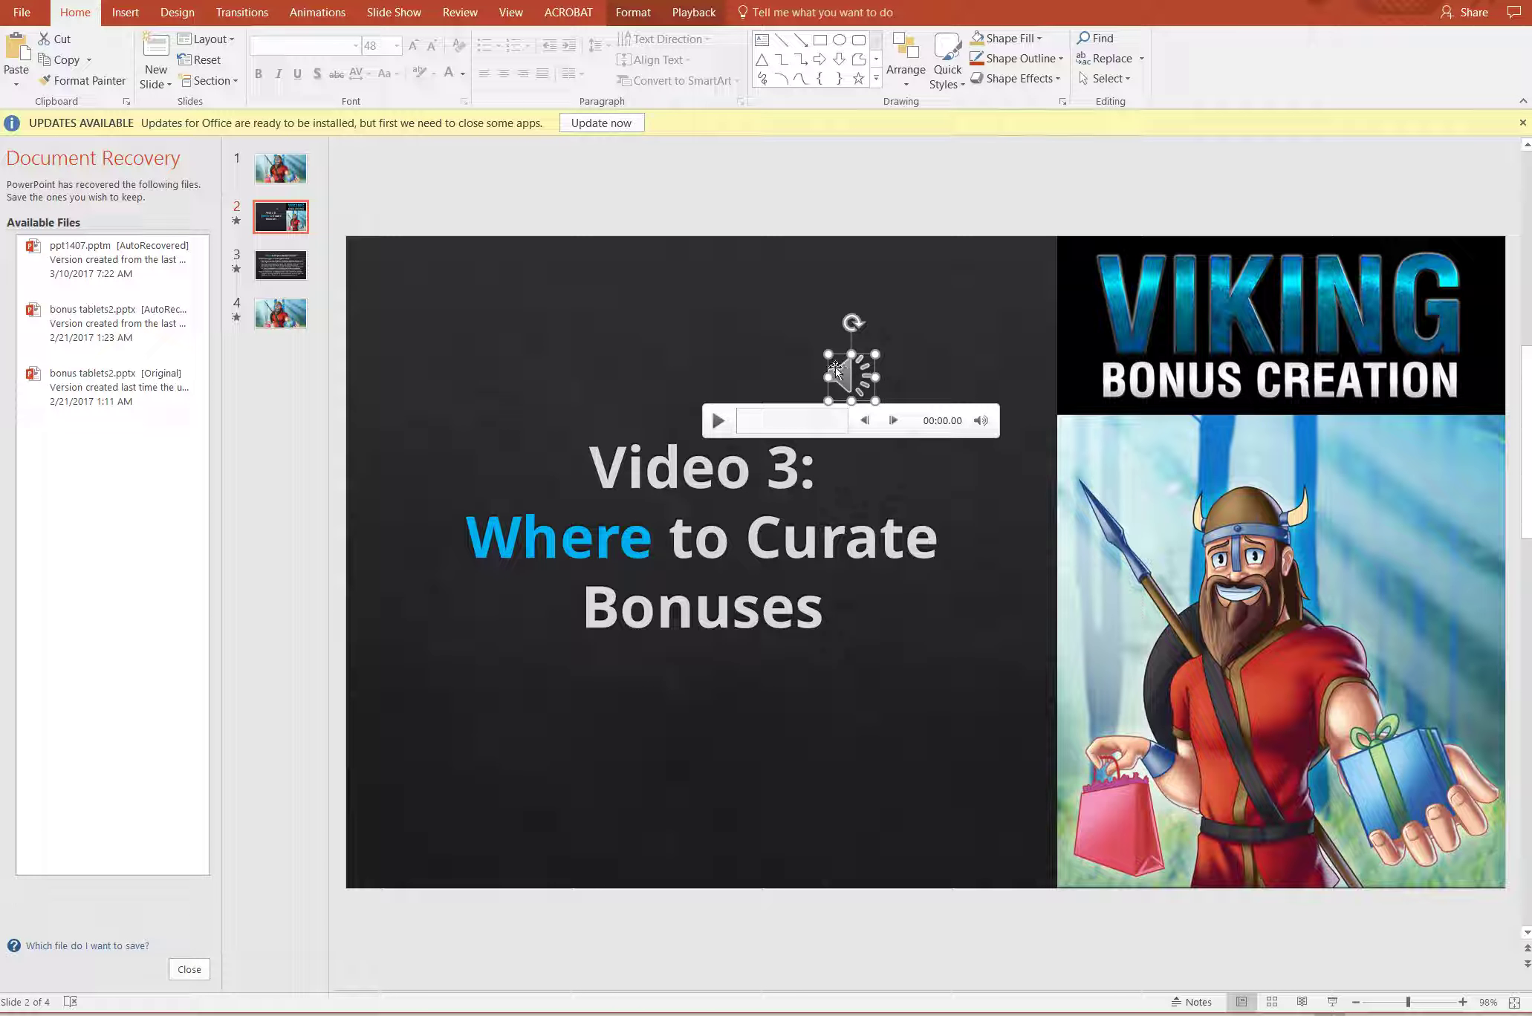
left_click(695, 320)
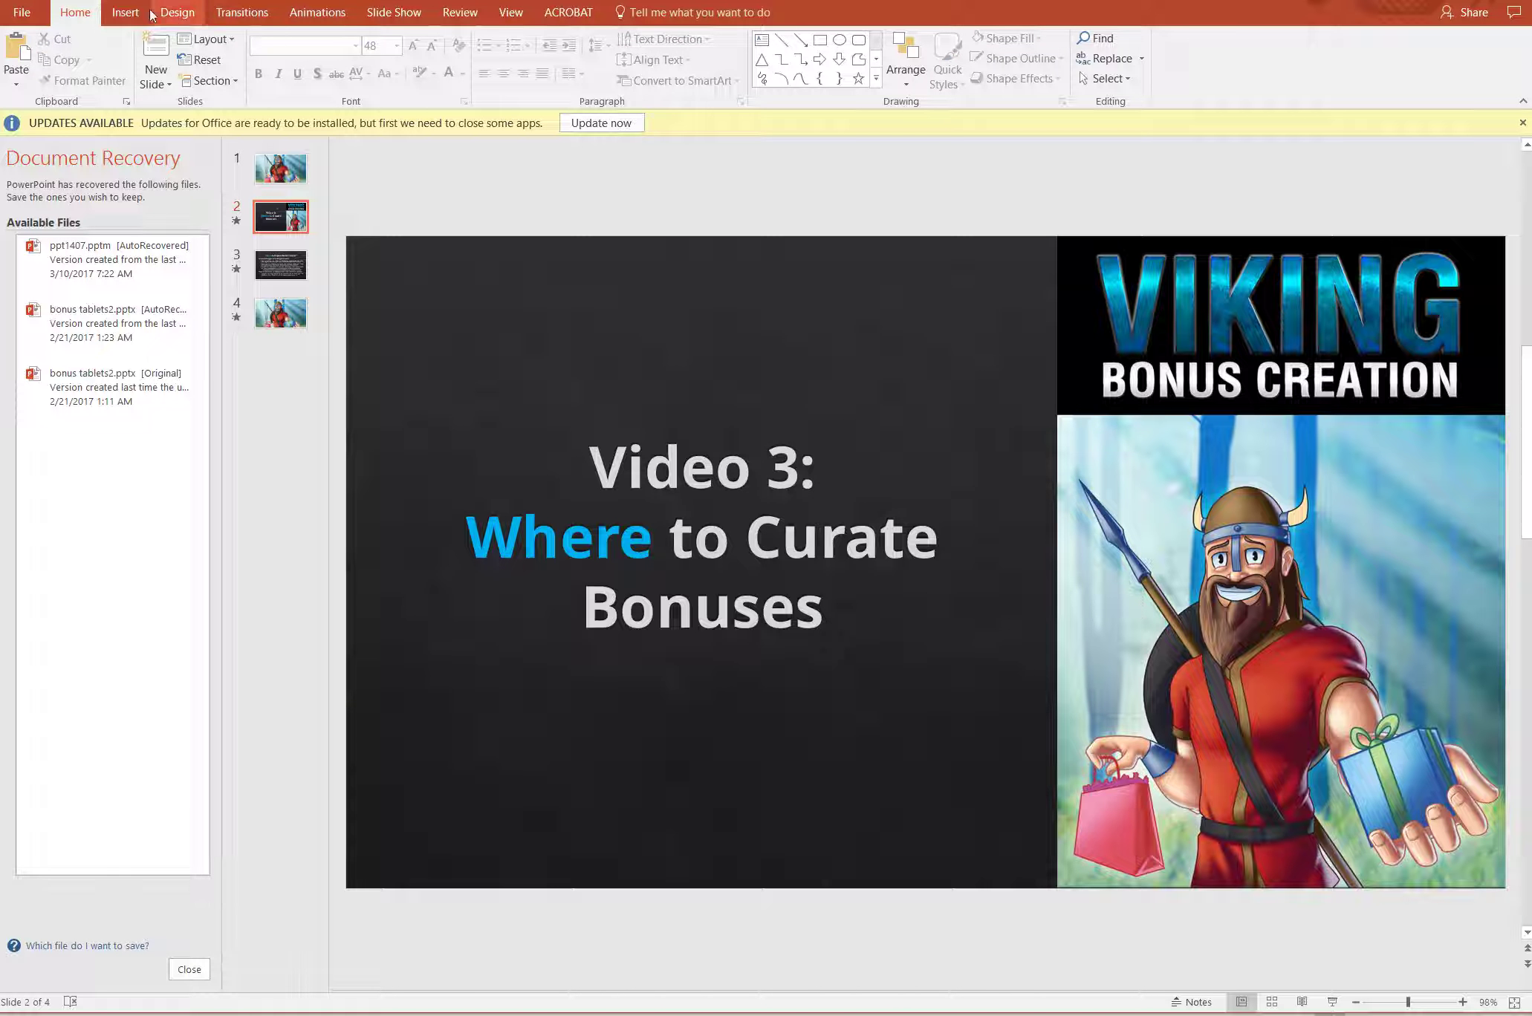
Insert an audio file from the computer and move its icon to the slide's top centre
left_click(125, 12)
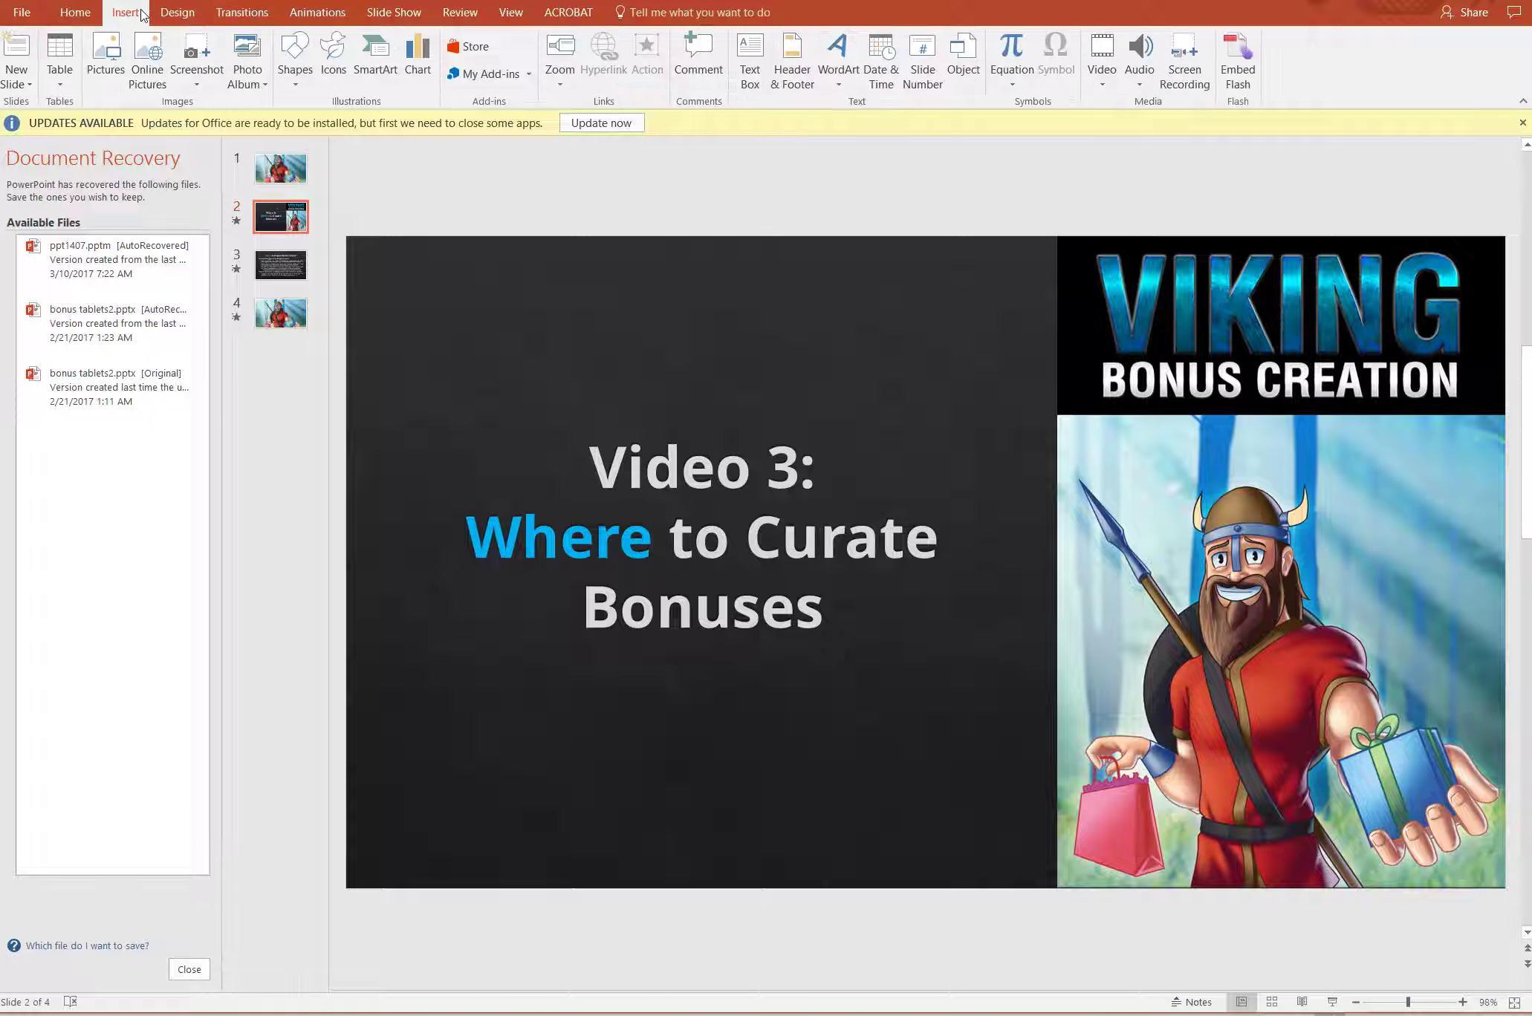
left_click(1142, 86)
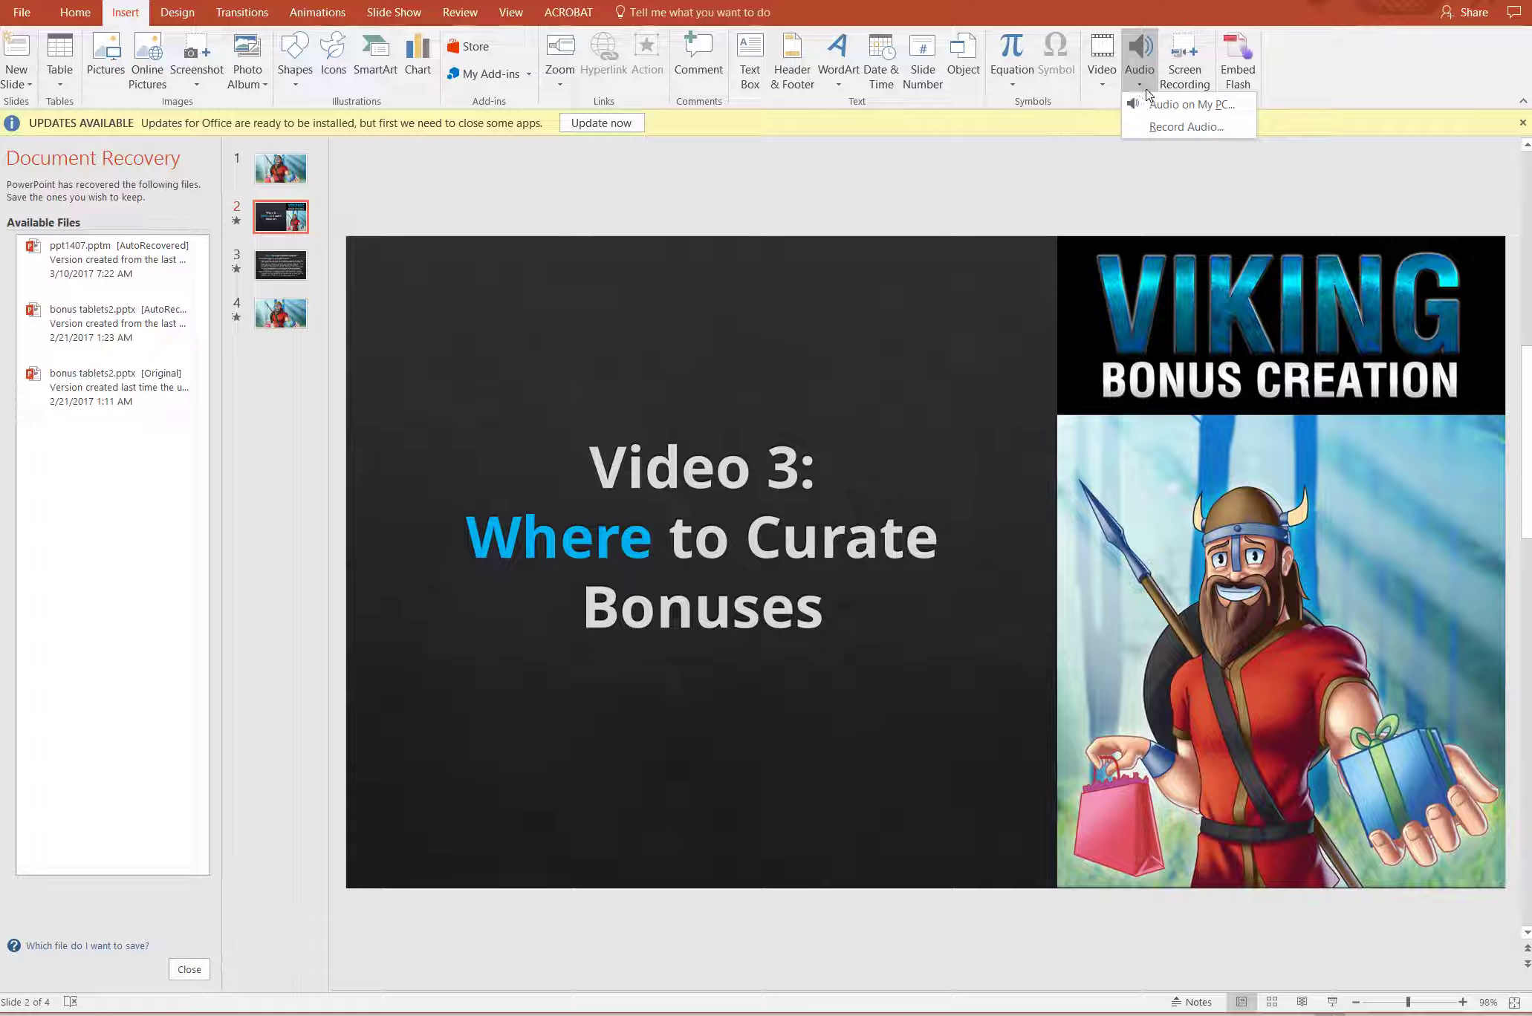
left_click(1174, 112)
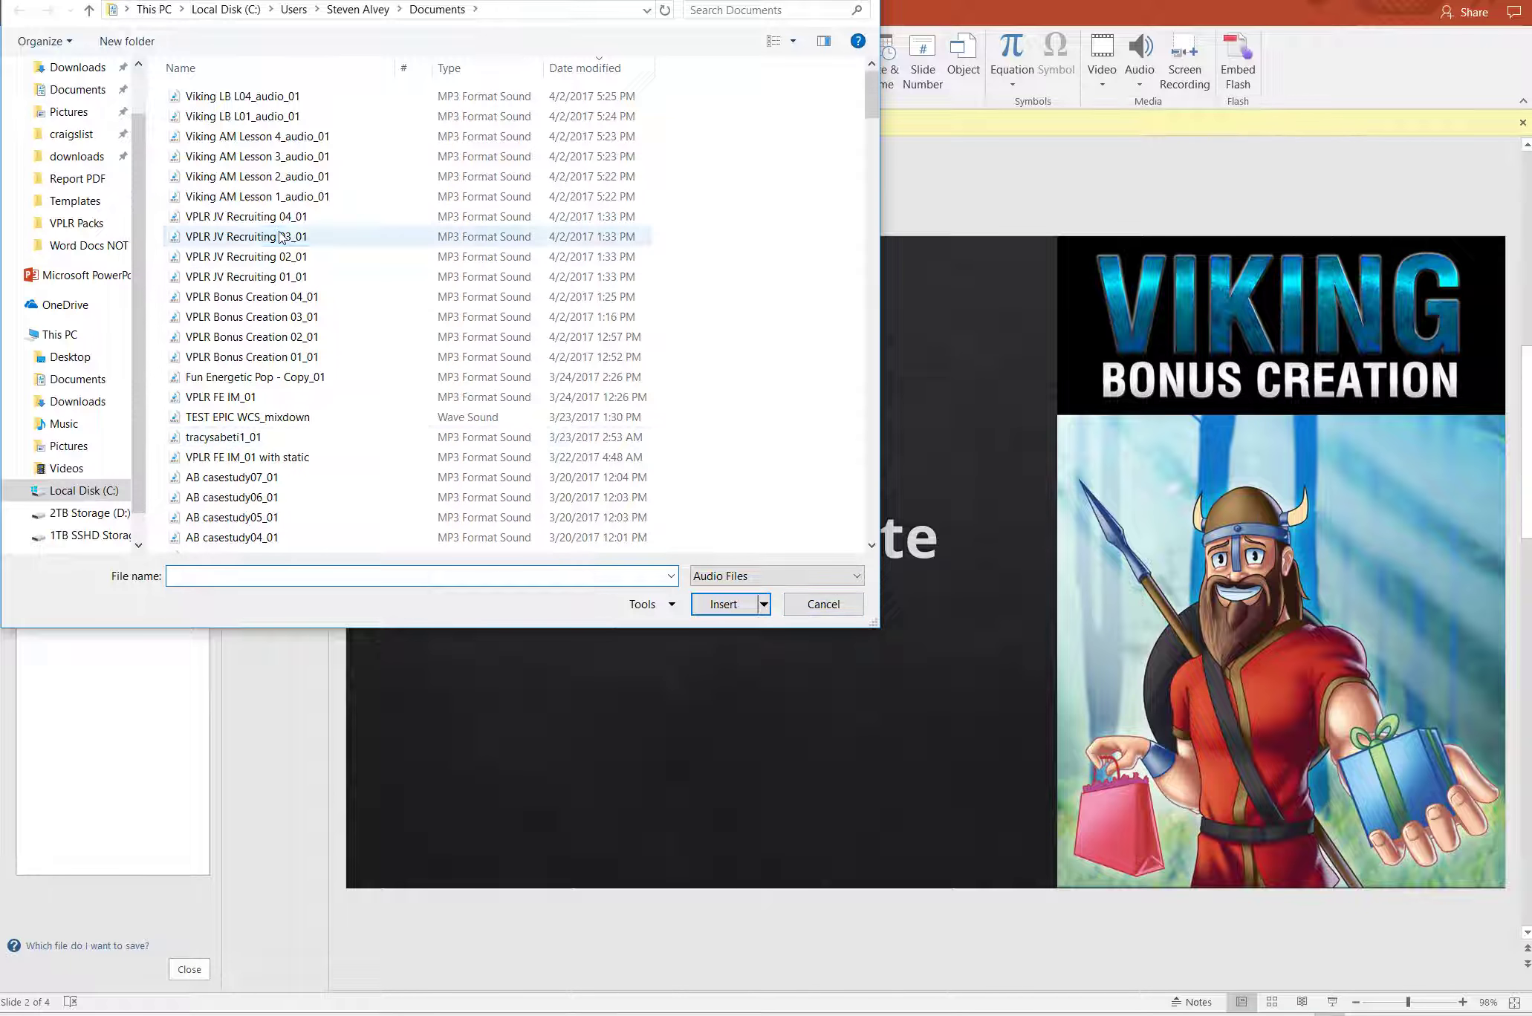
double_click(246, 236)
left_click_drag(933, 577, 727, 334)
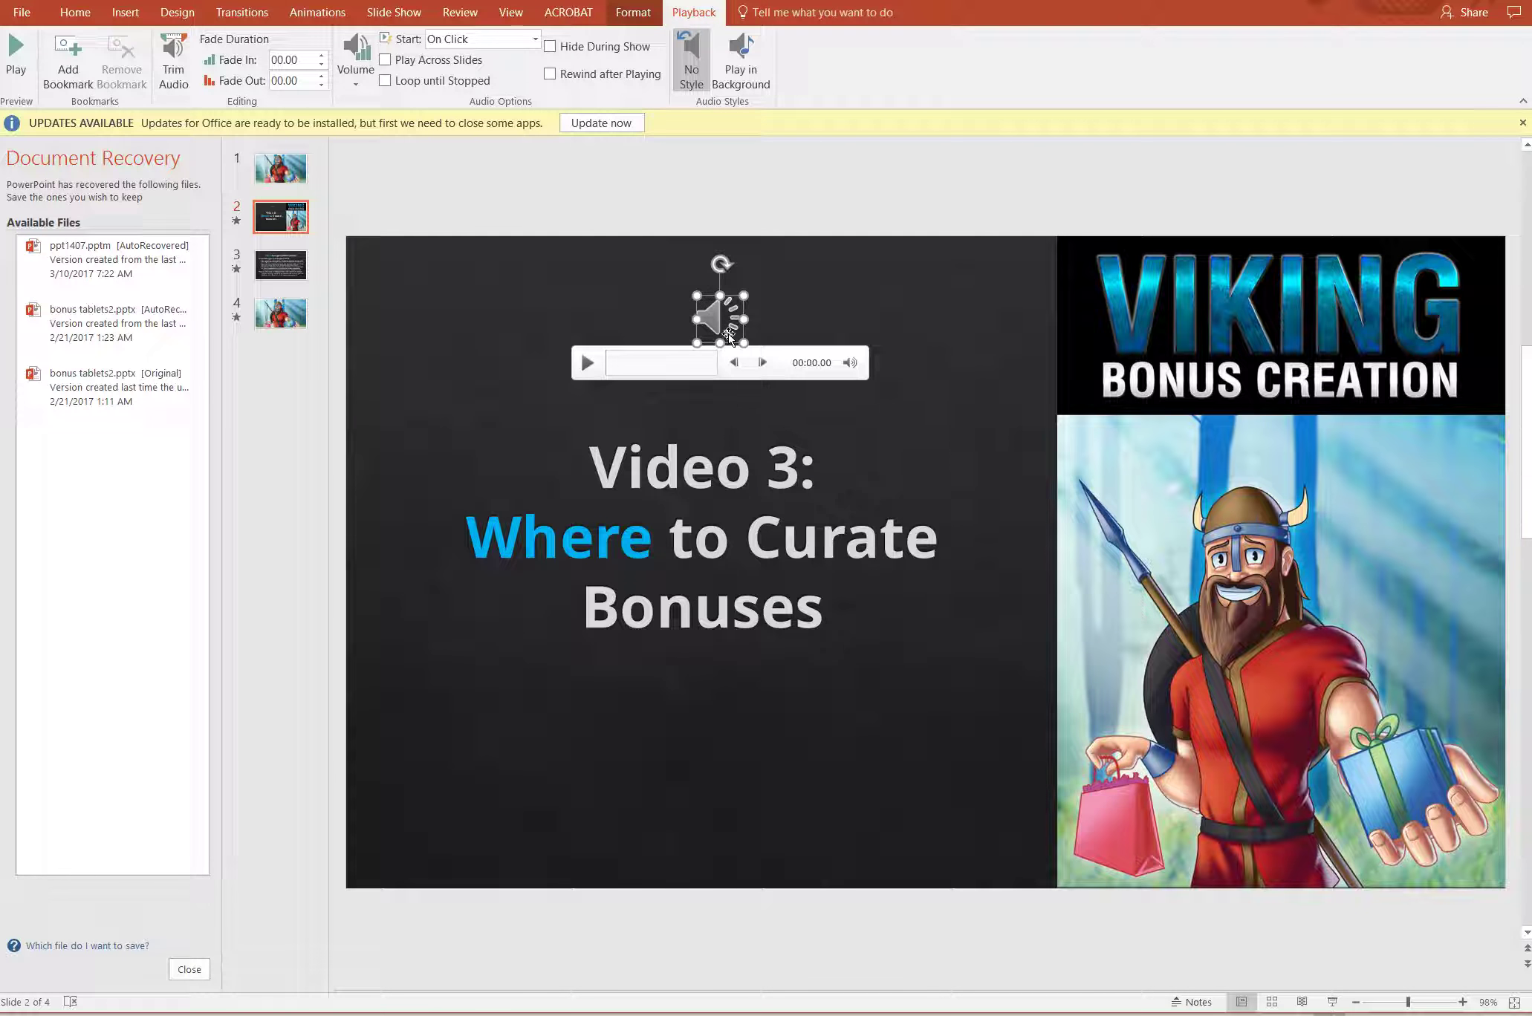
Set the audio to Play in Background with Loop until Stopped turned off
left_click(728, 57)
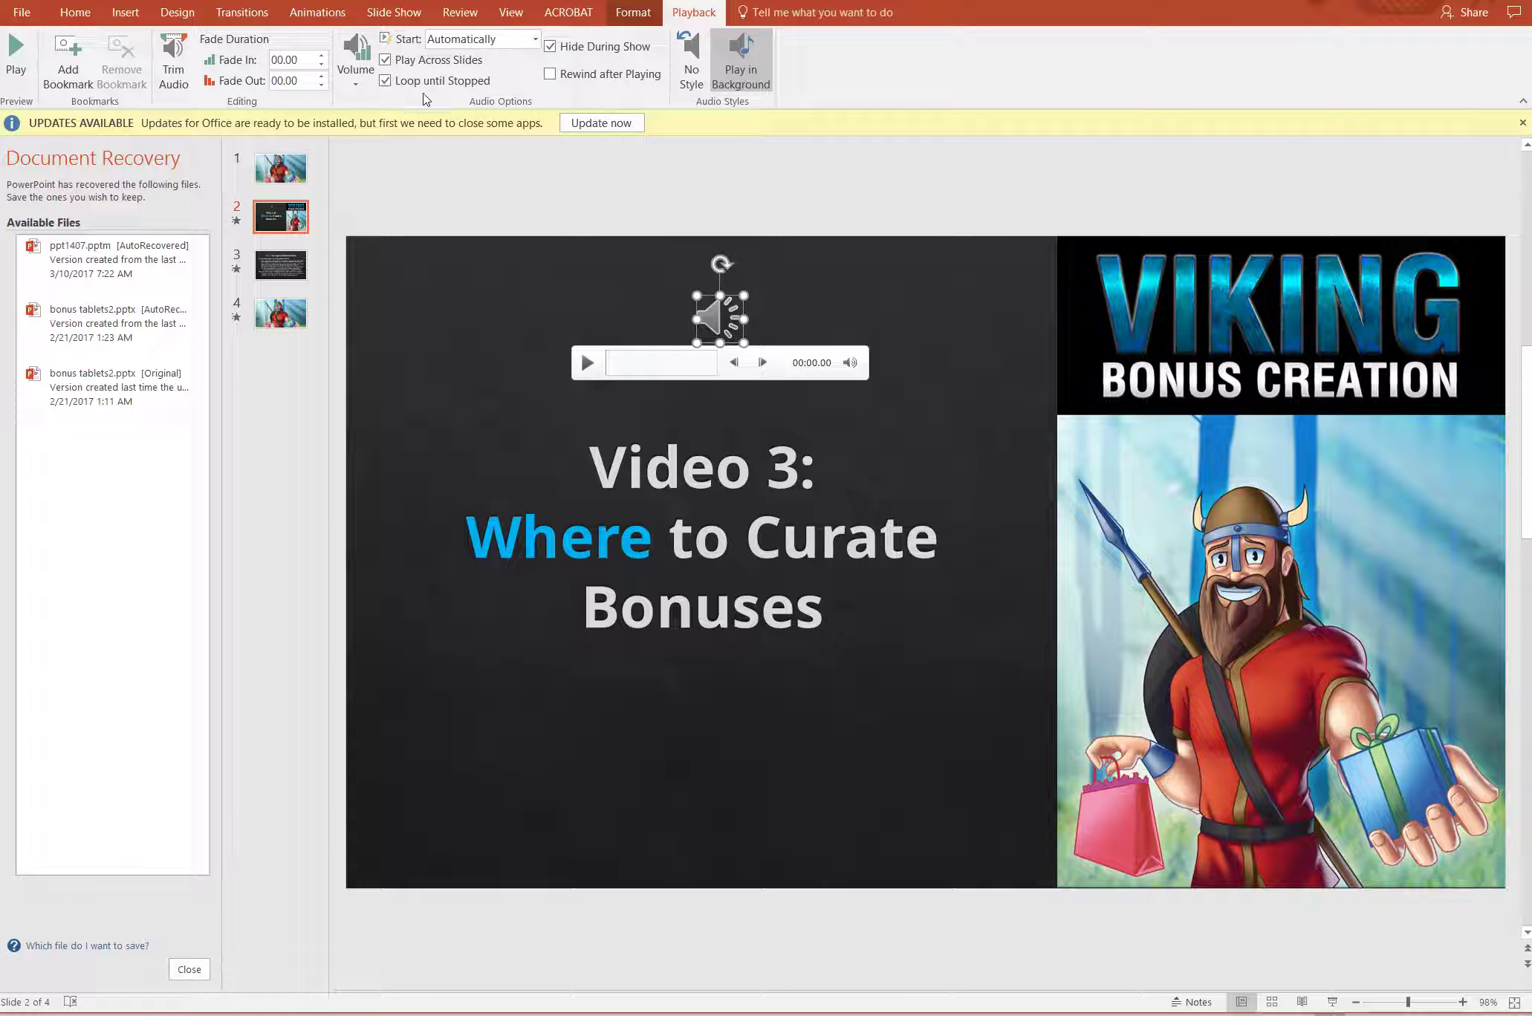
left_click(385, 82)
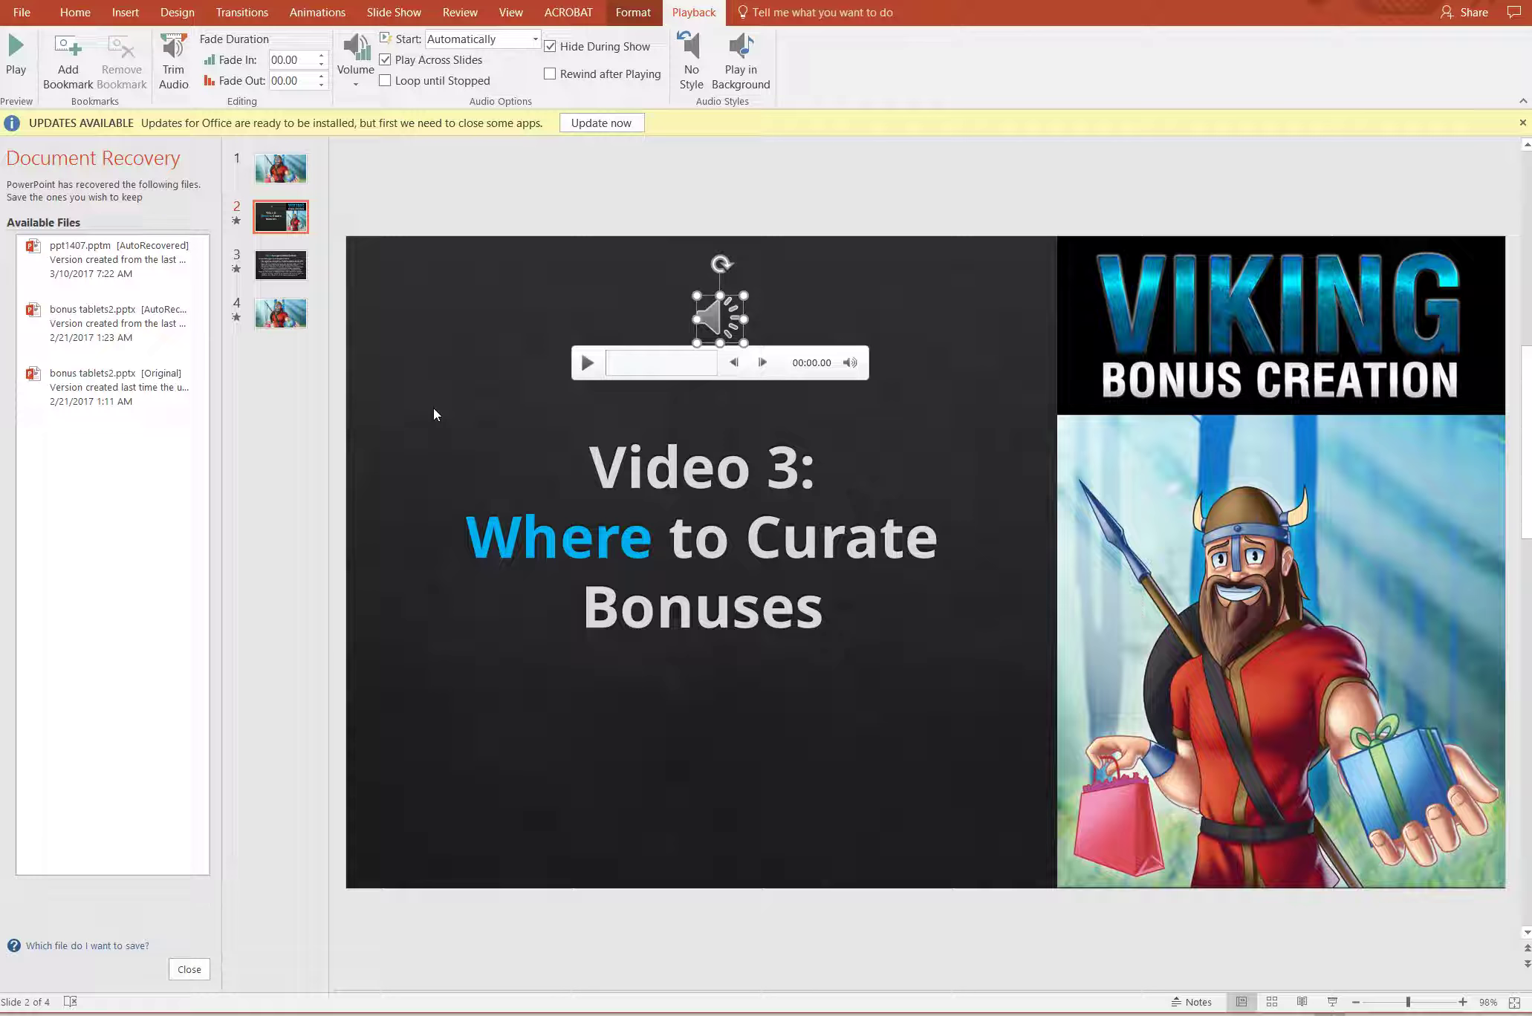
left_click(436, 415)
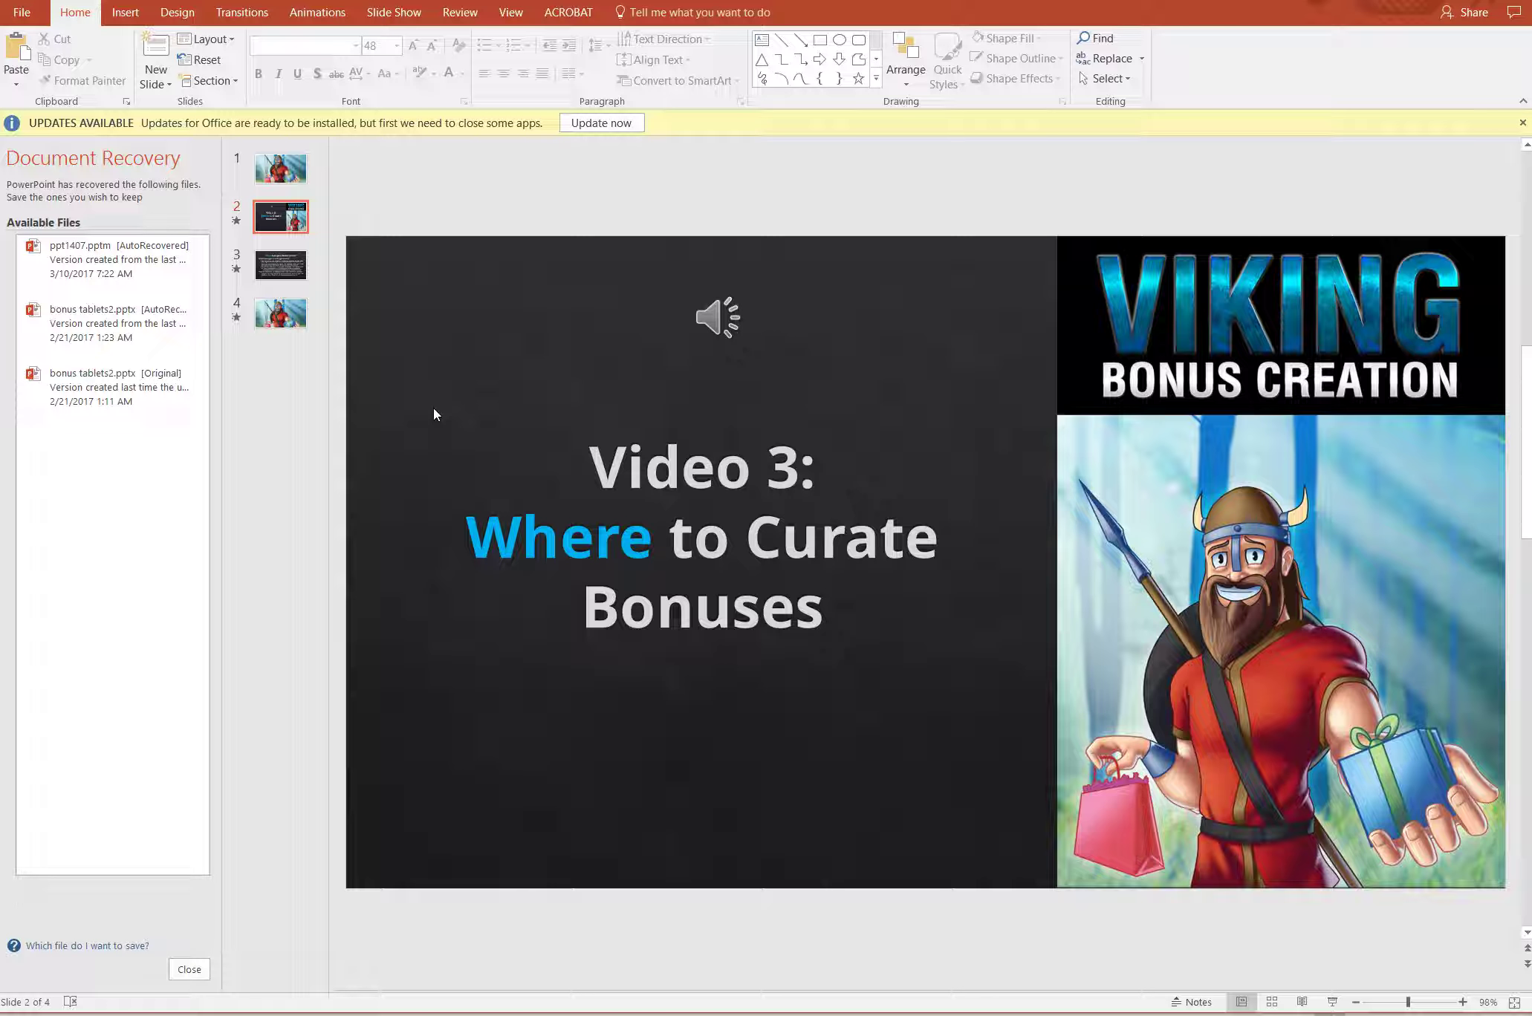
Check slide 3 twice, returning each time to slide 2
left_click(281, 265)
left_click(281, 217)
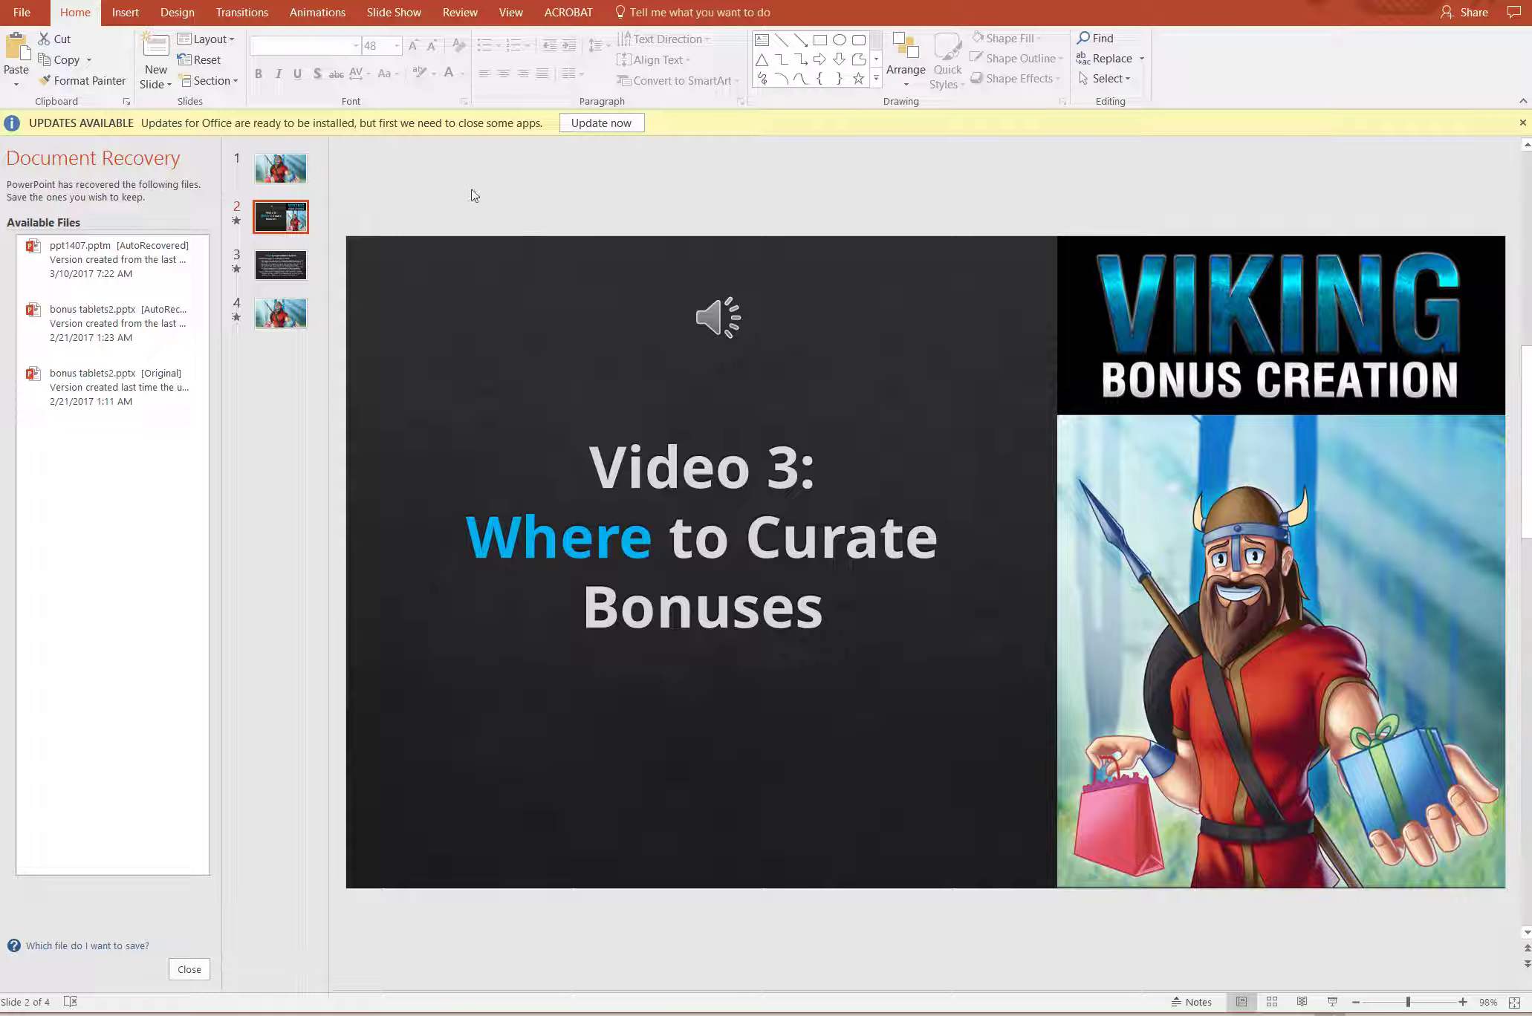
left_click(280, 266)
left_click(288, 220)
Rehearse timings through the deck and save the 0:02:30 slide timings
left_click(405, 17)
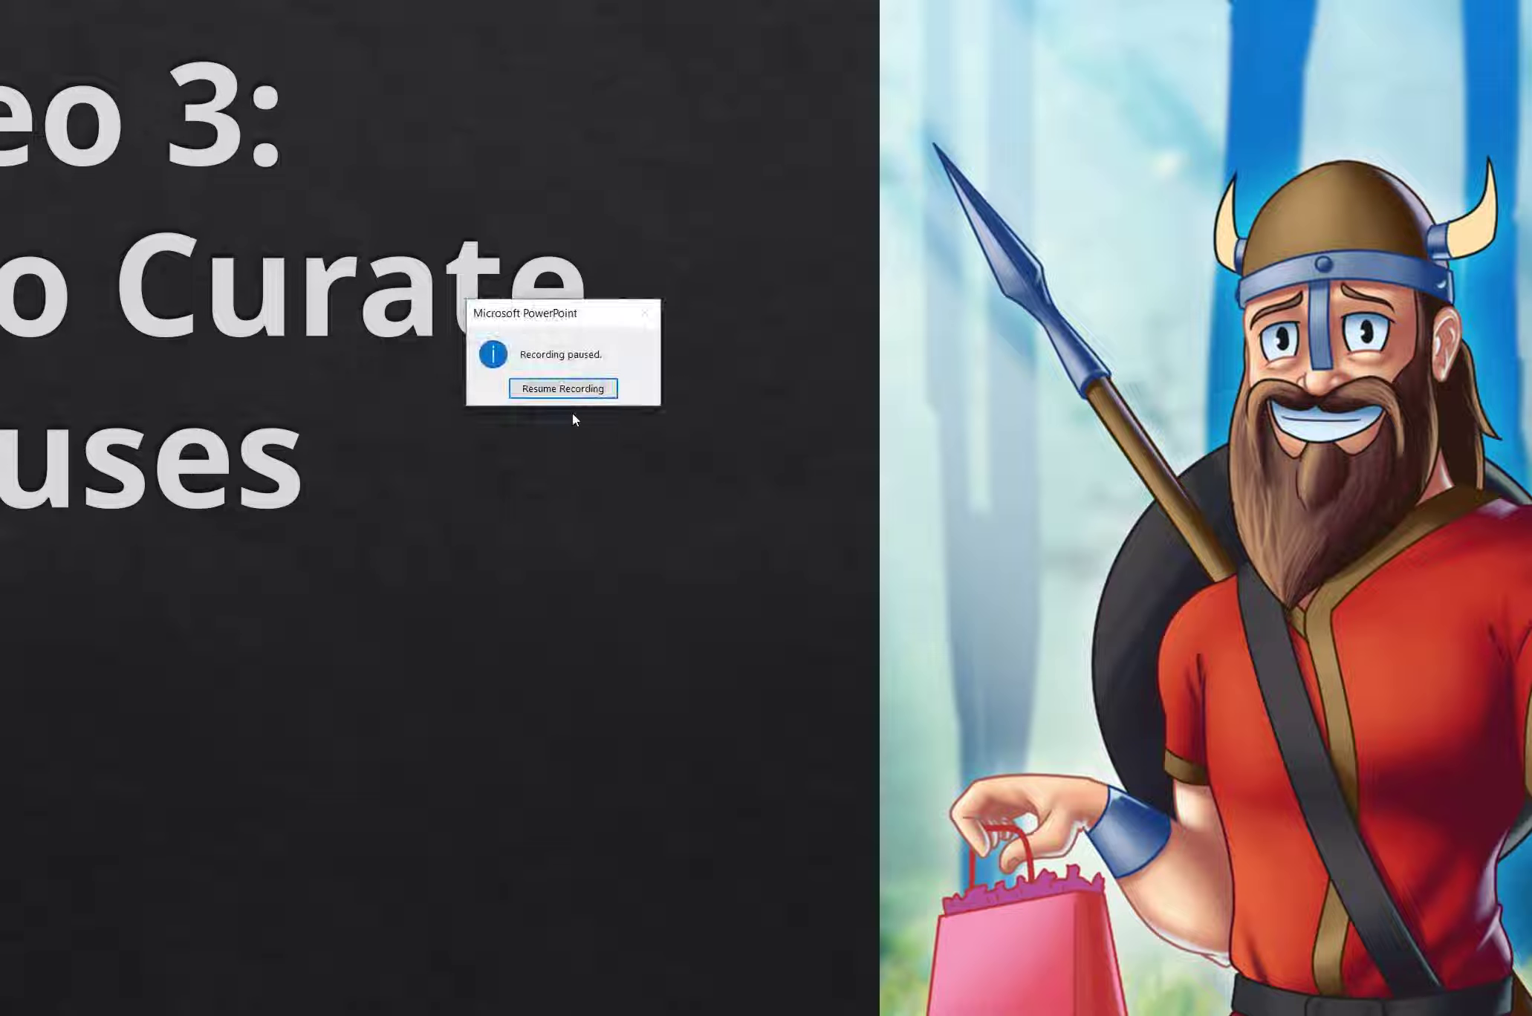
key("Escape")
left_click(528, 389)
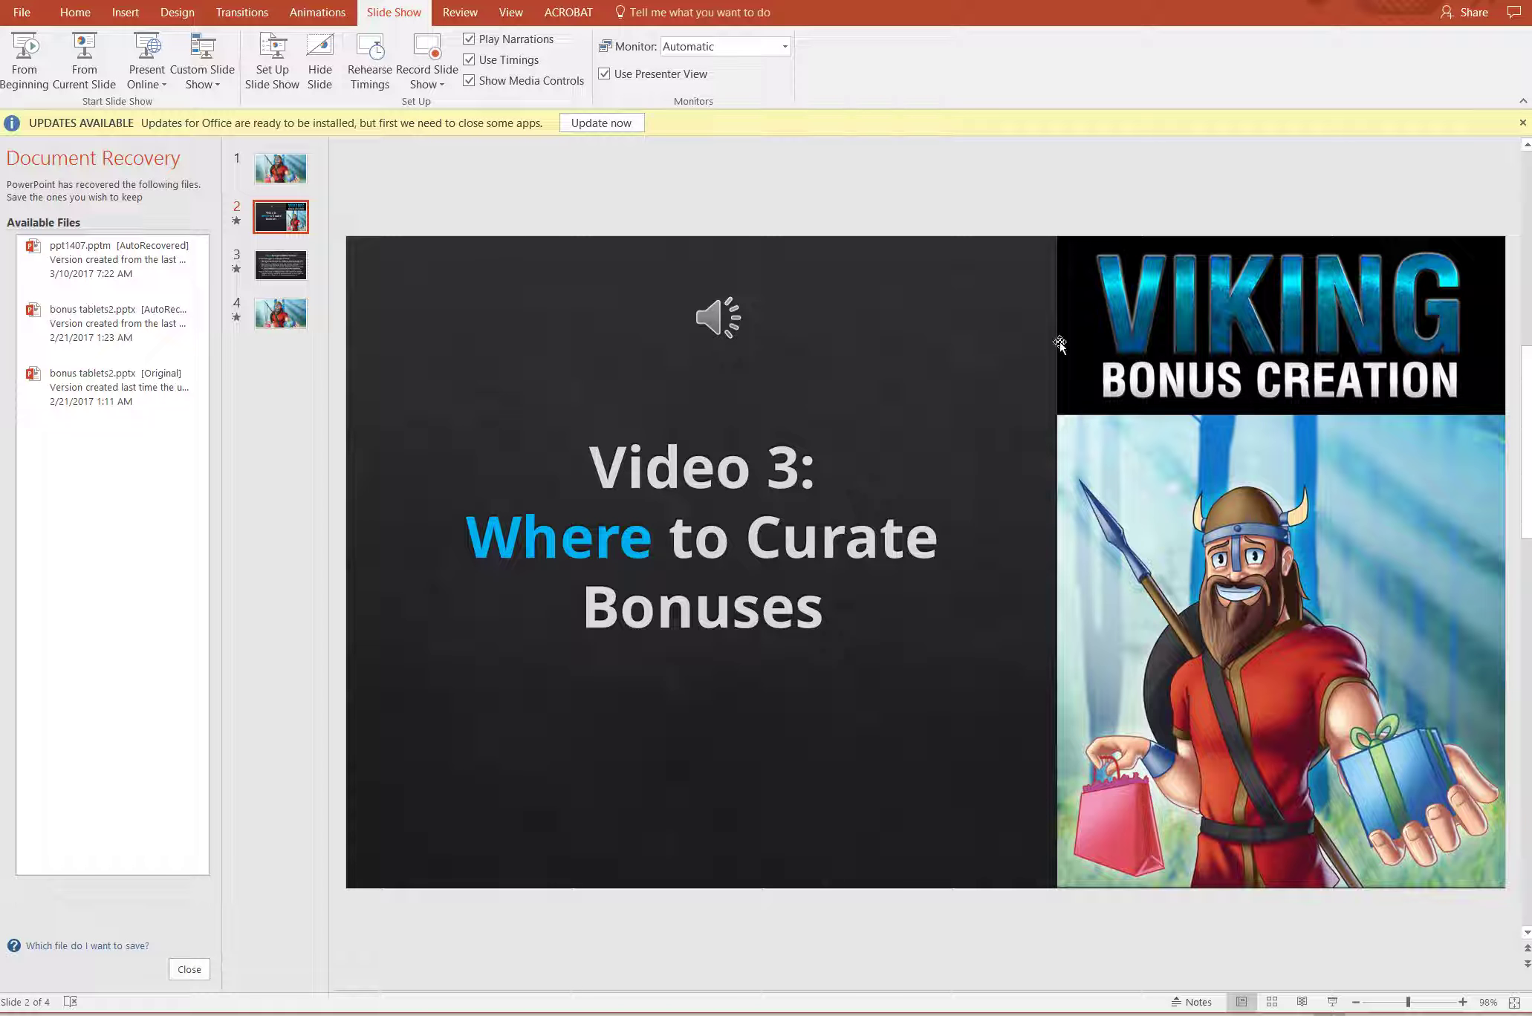
left_click(1167, 364)
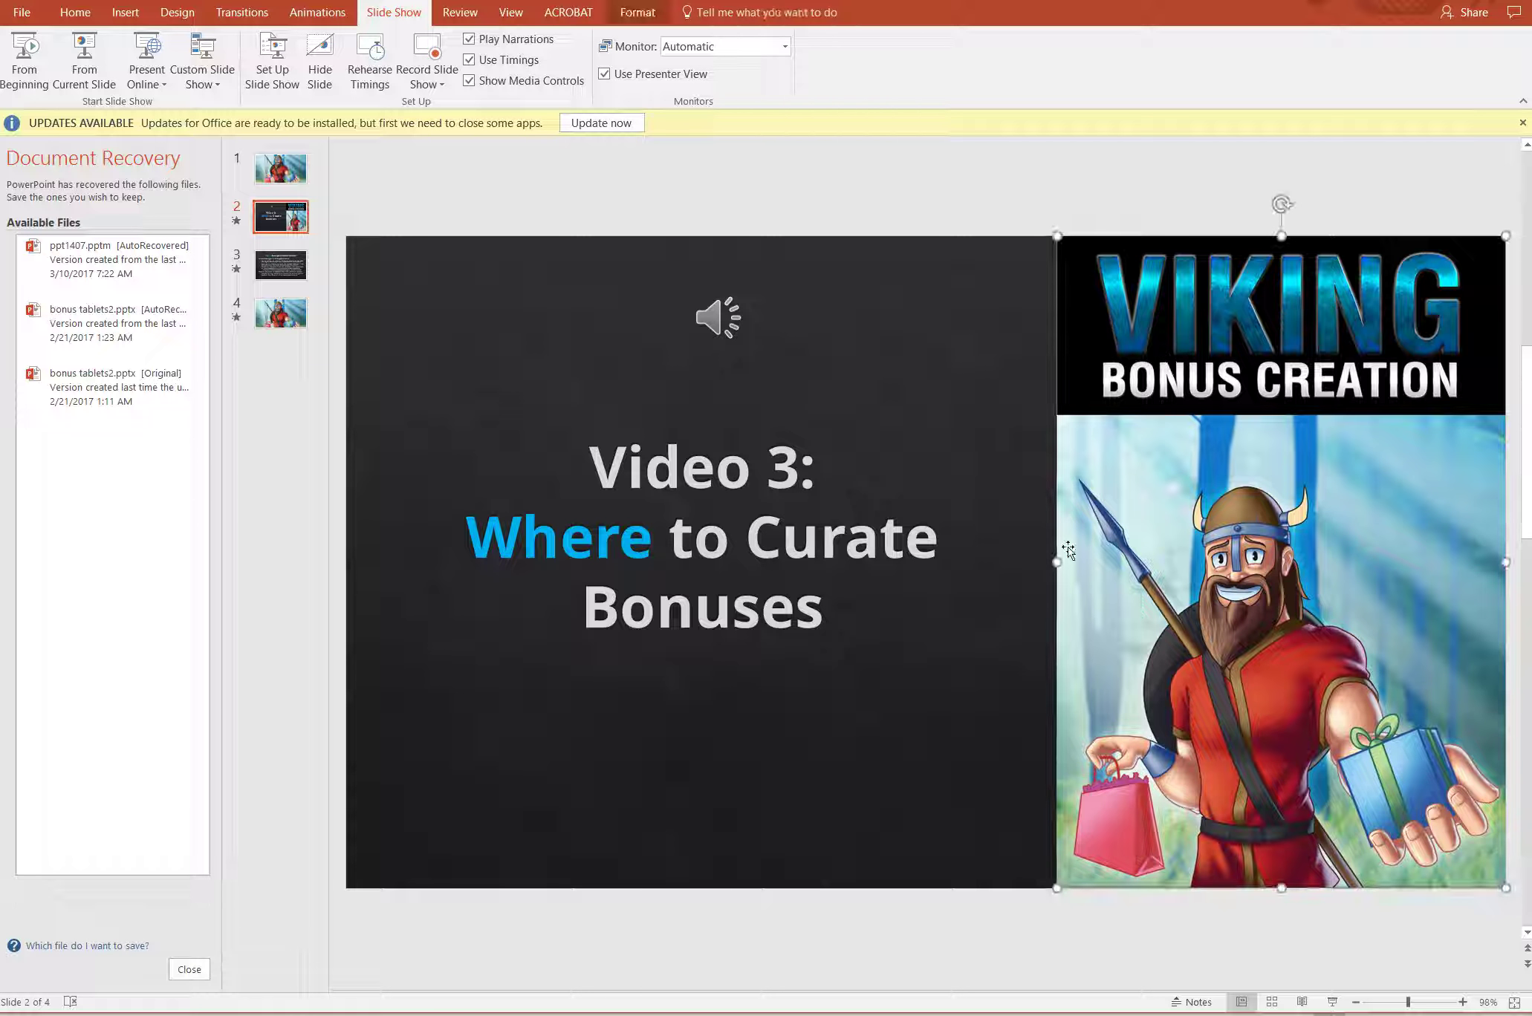
left_click(840, 418)
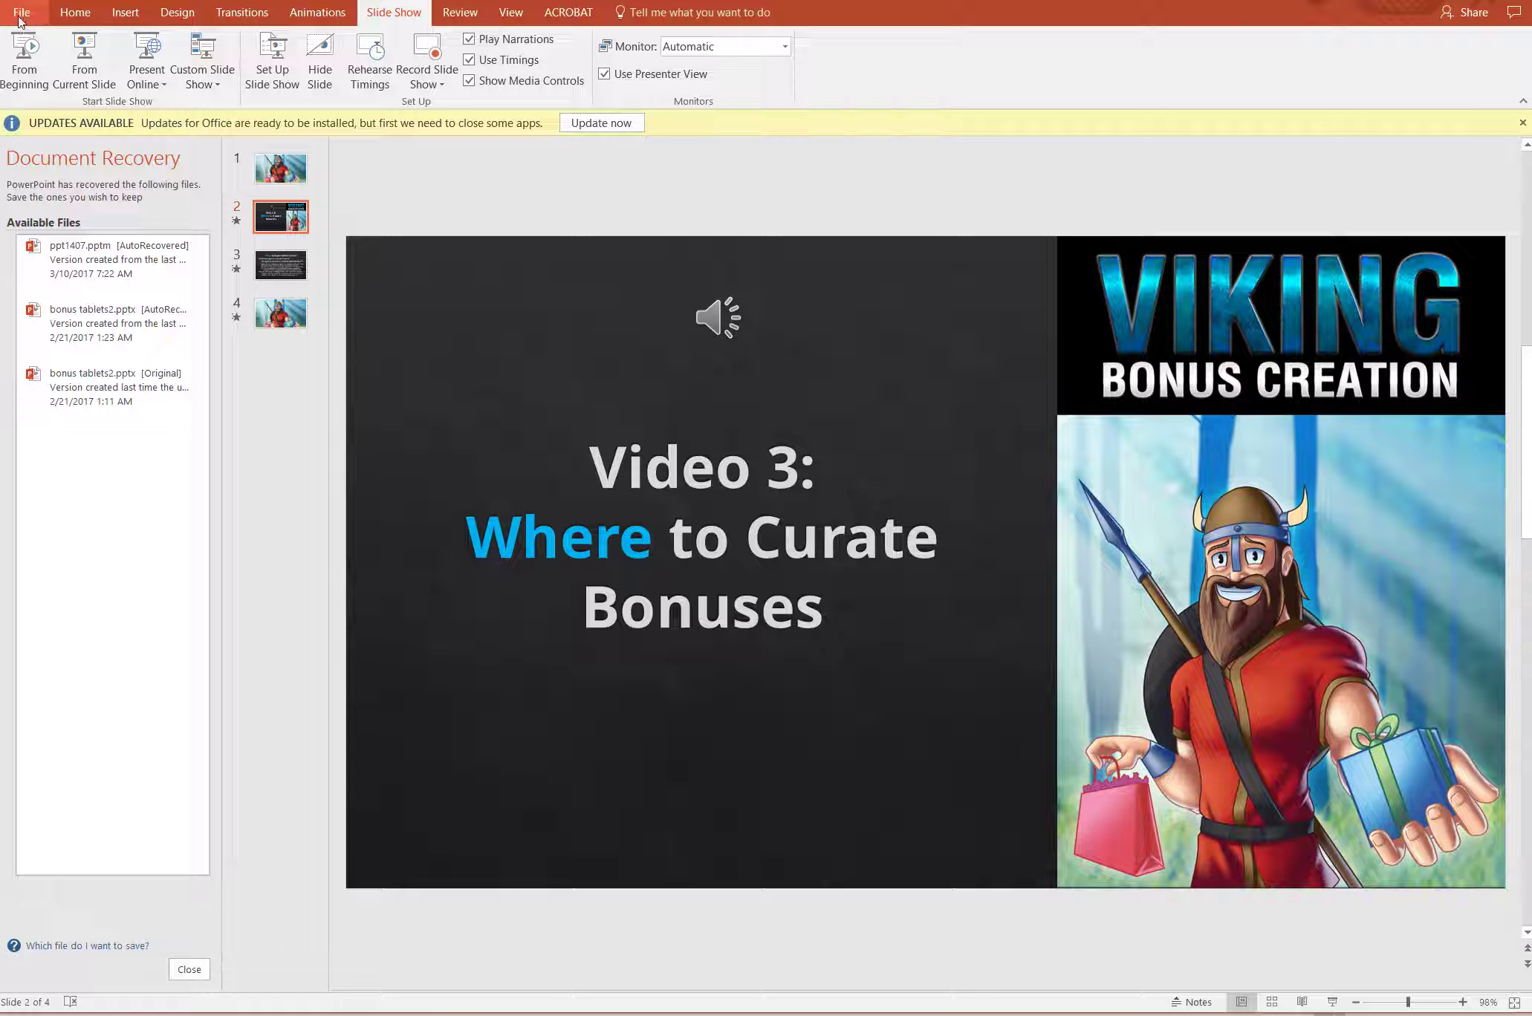
left_click(29, 21)
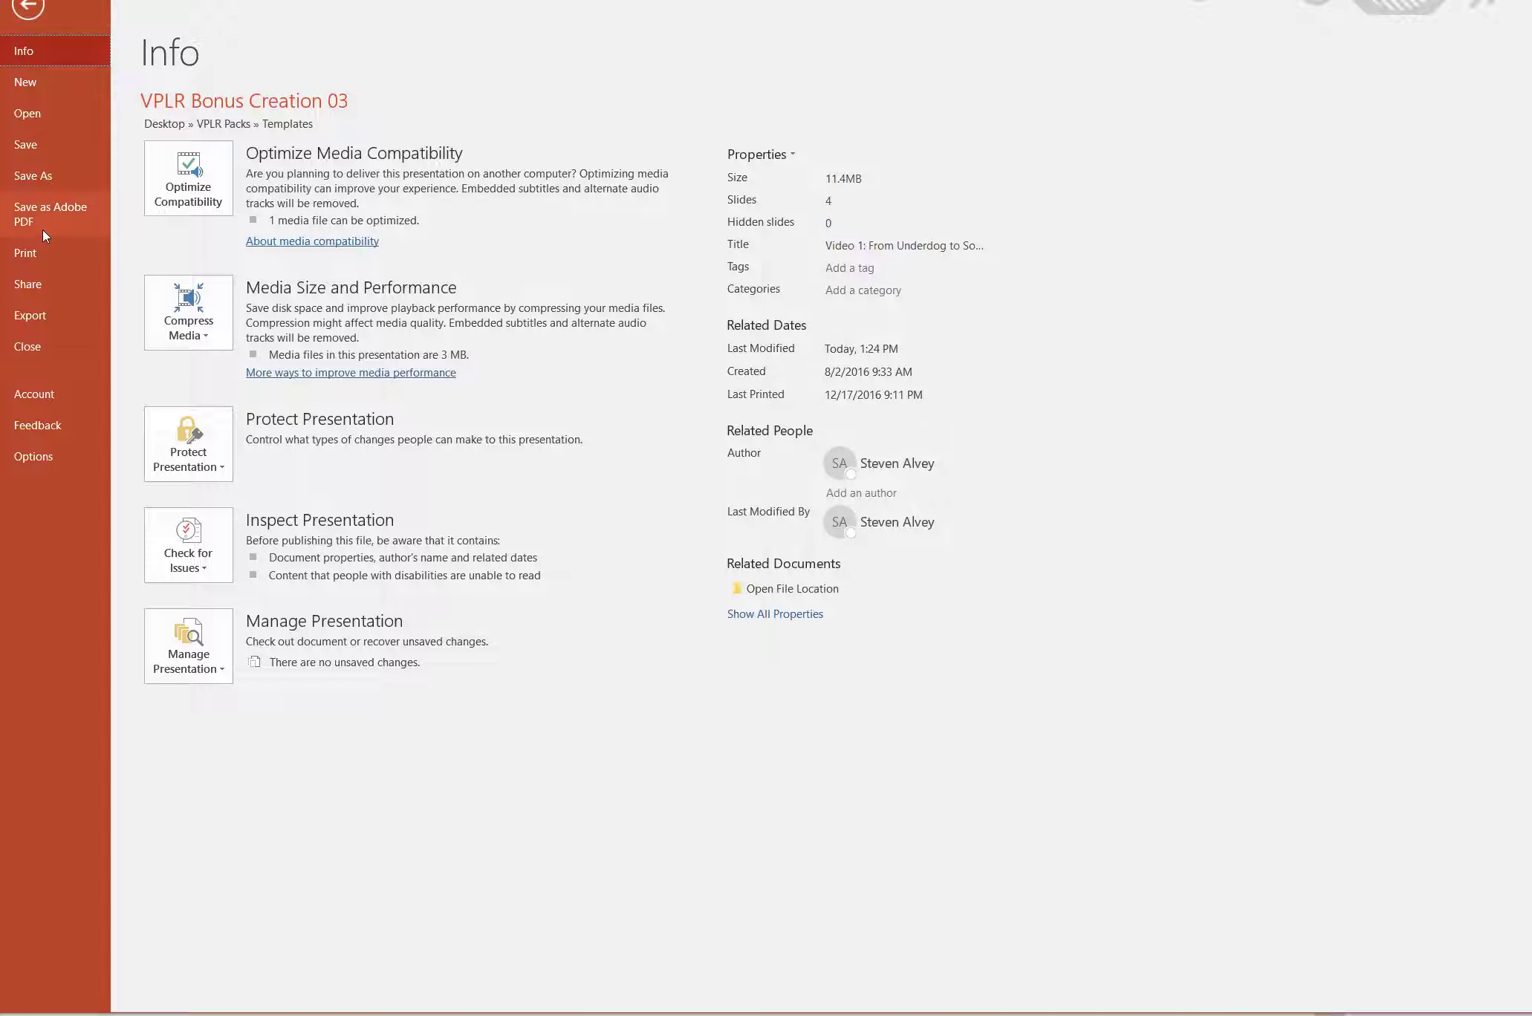
left_click(42, 314)
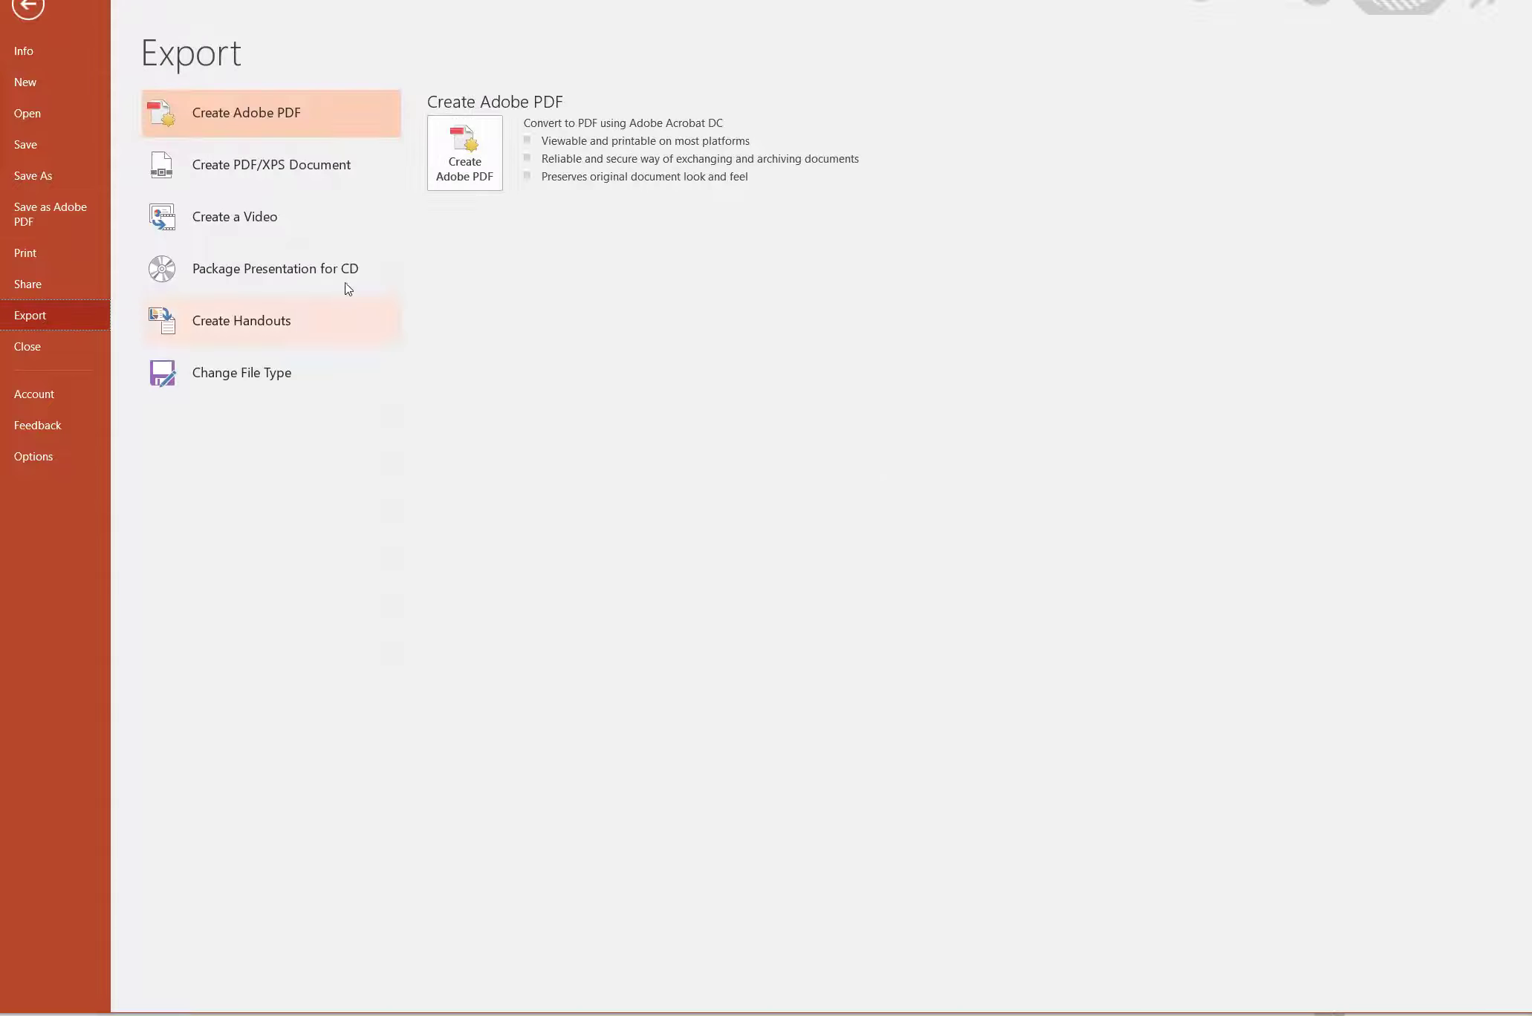
left_click(249, 240)
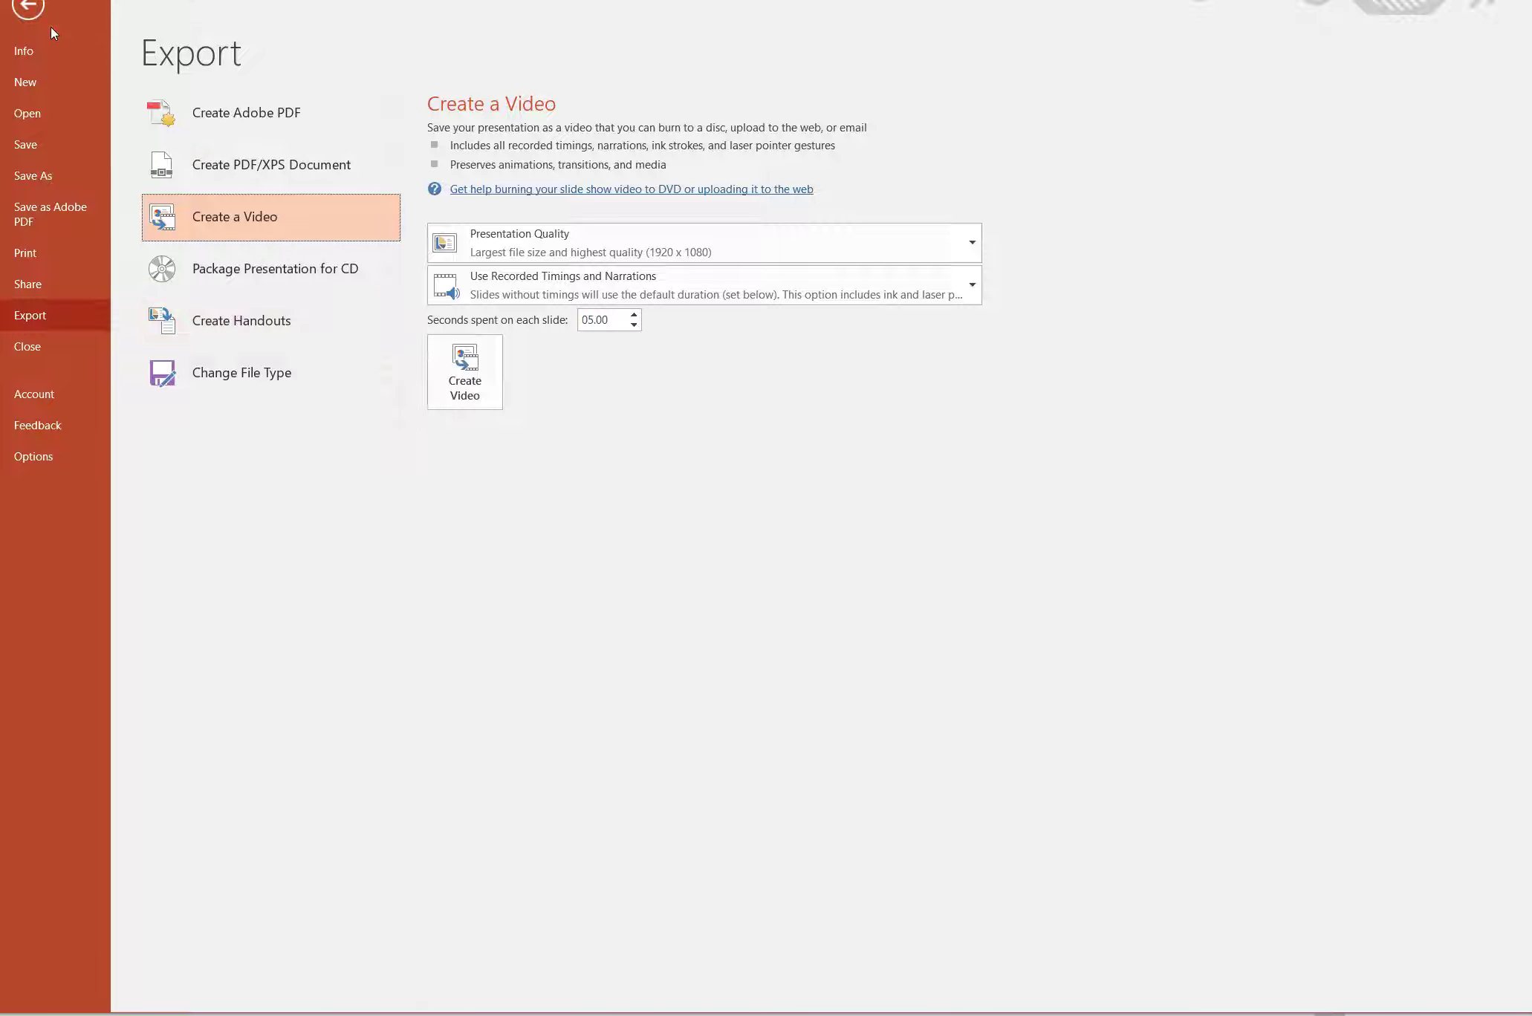
left_click(28, 9)
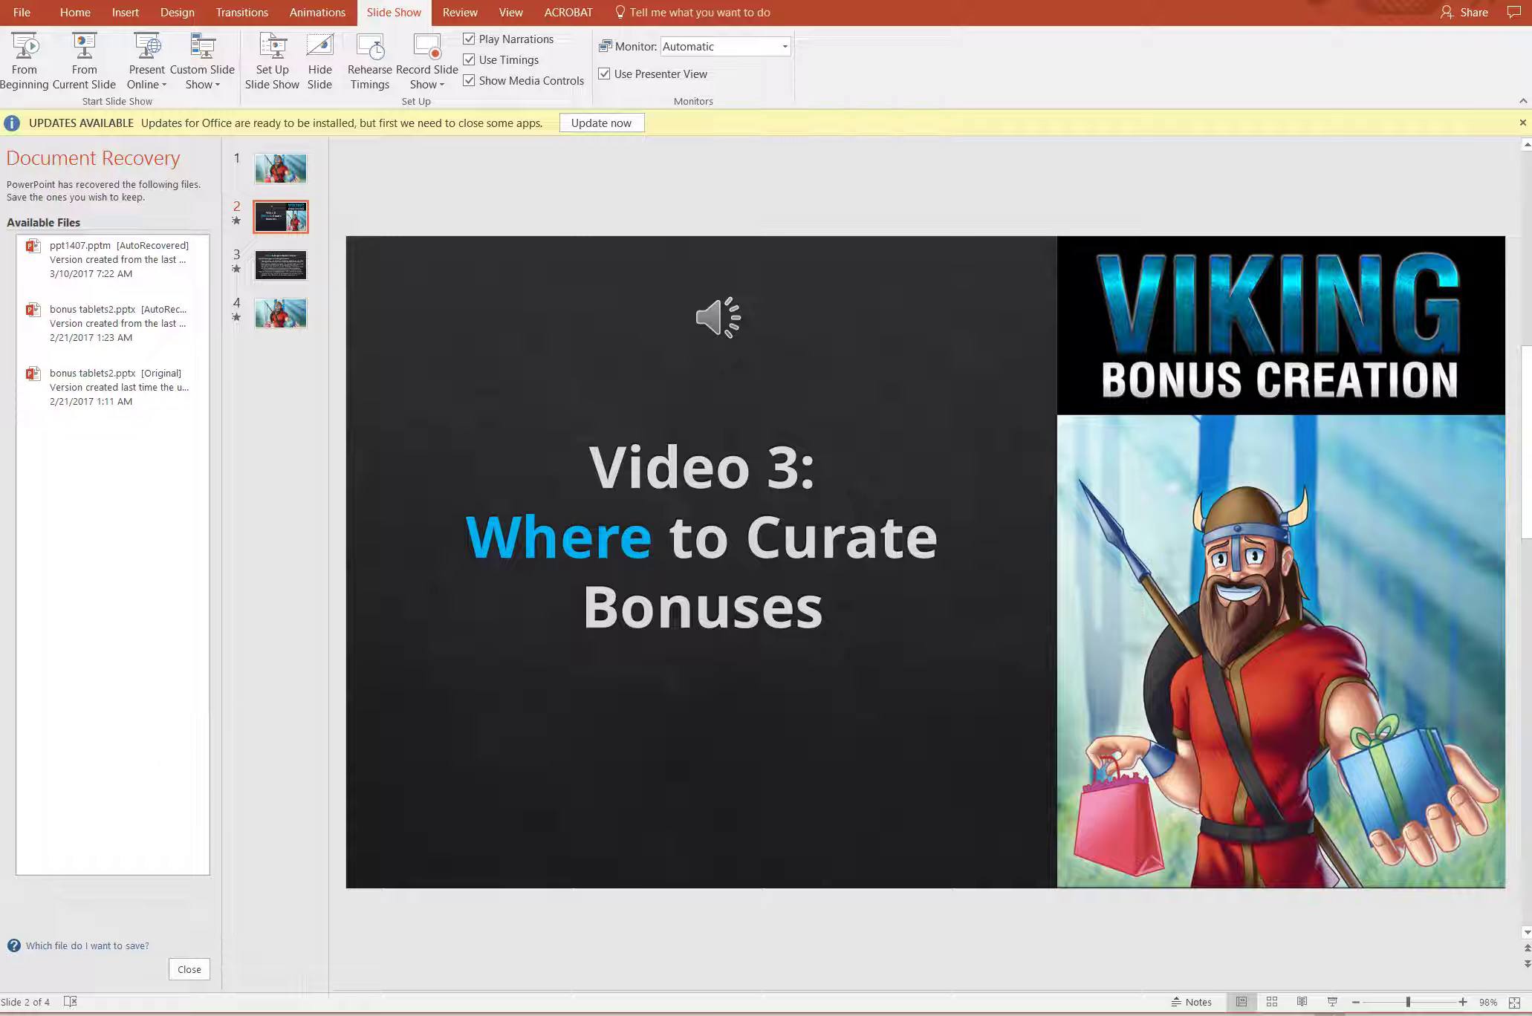
key("alt+Tab")
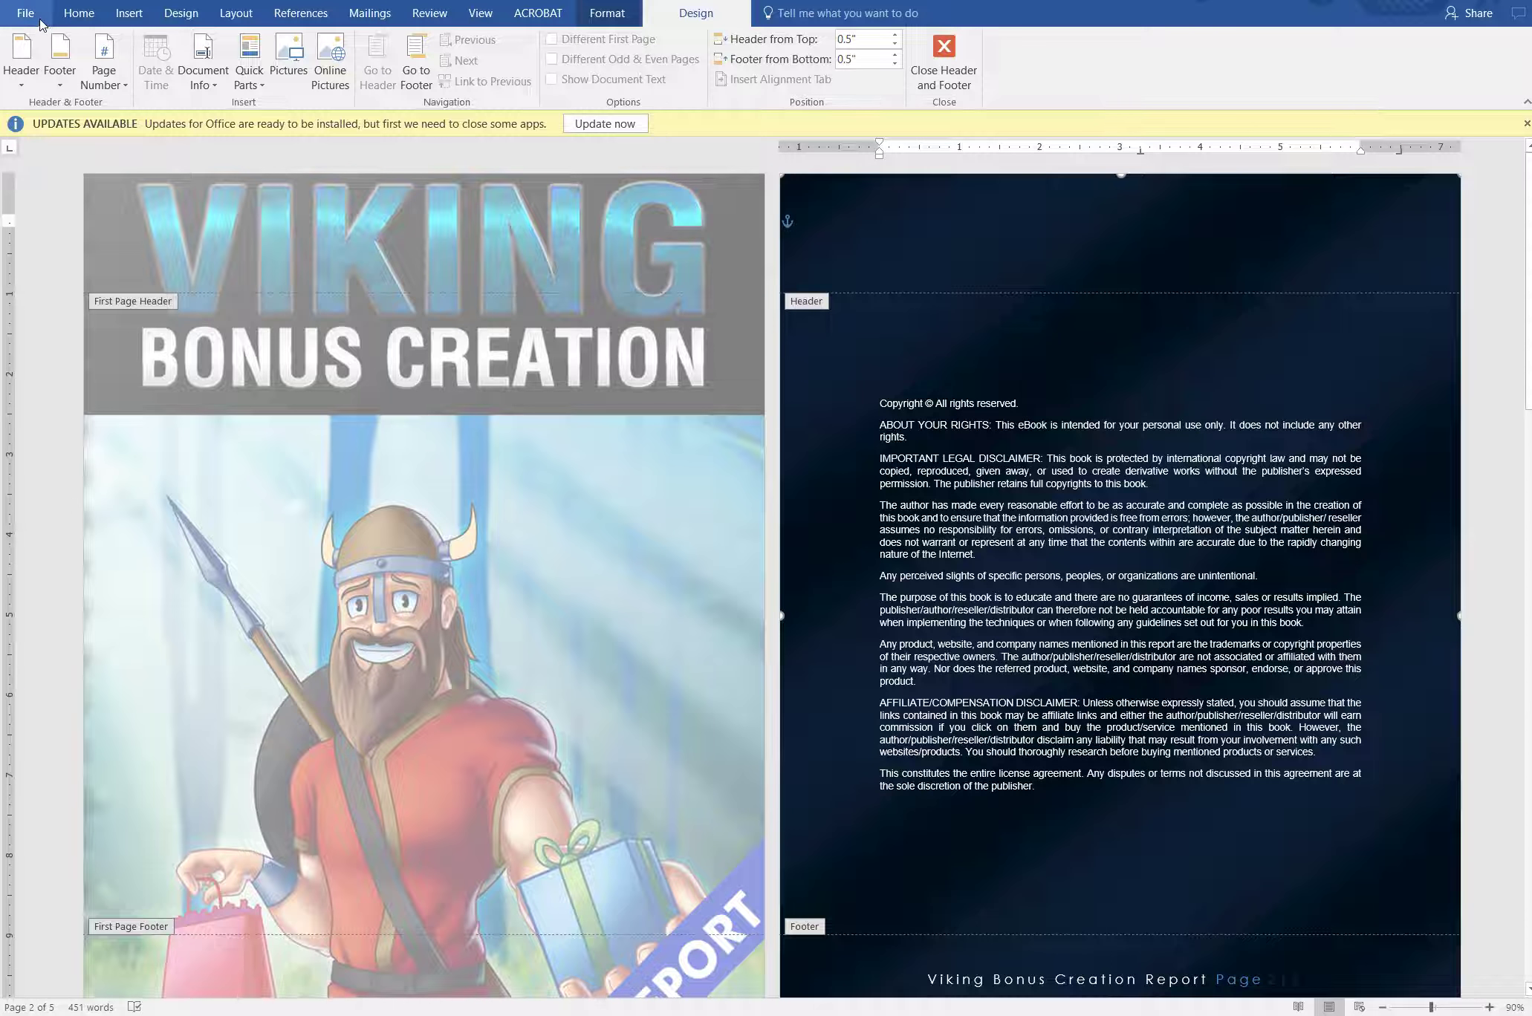
scroll(1037, 533, "down", 3)
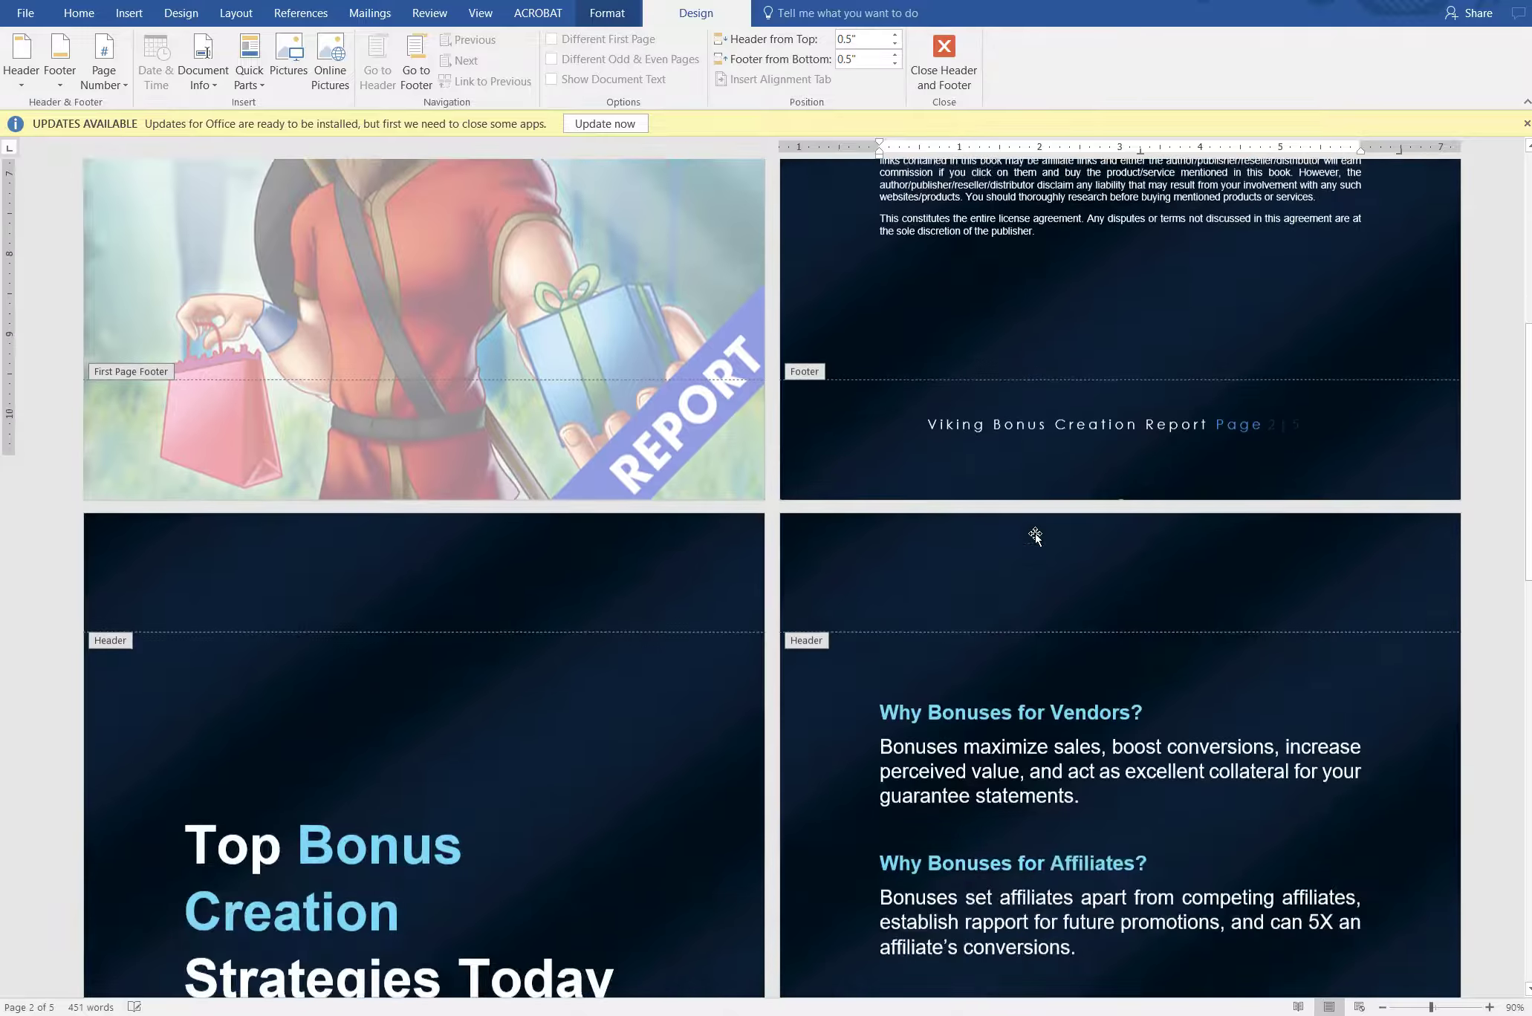
scroll(1035, 535, "down", 2)
scroll(1043, 557, "up", 8)
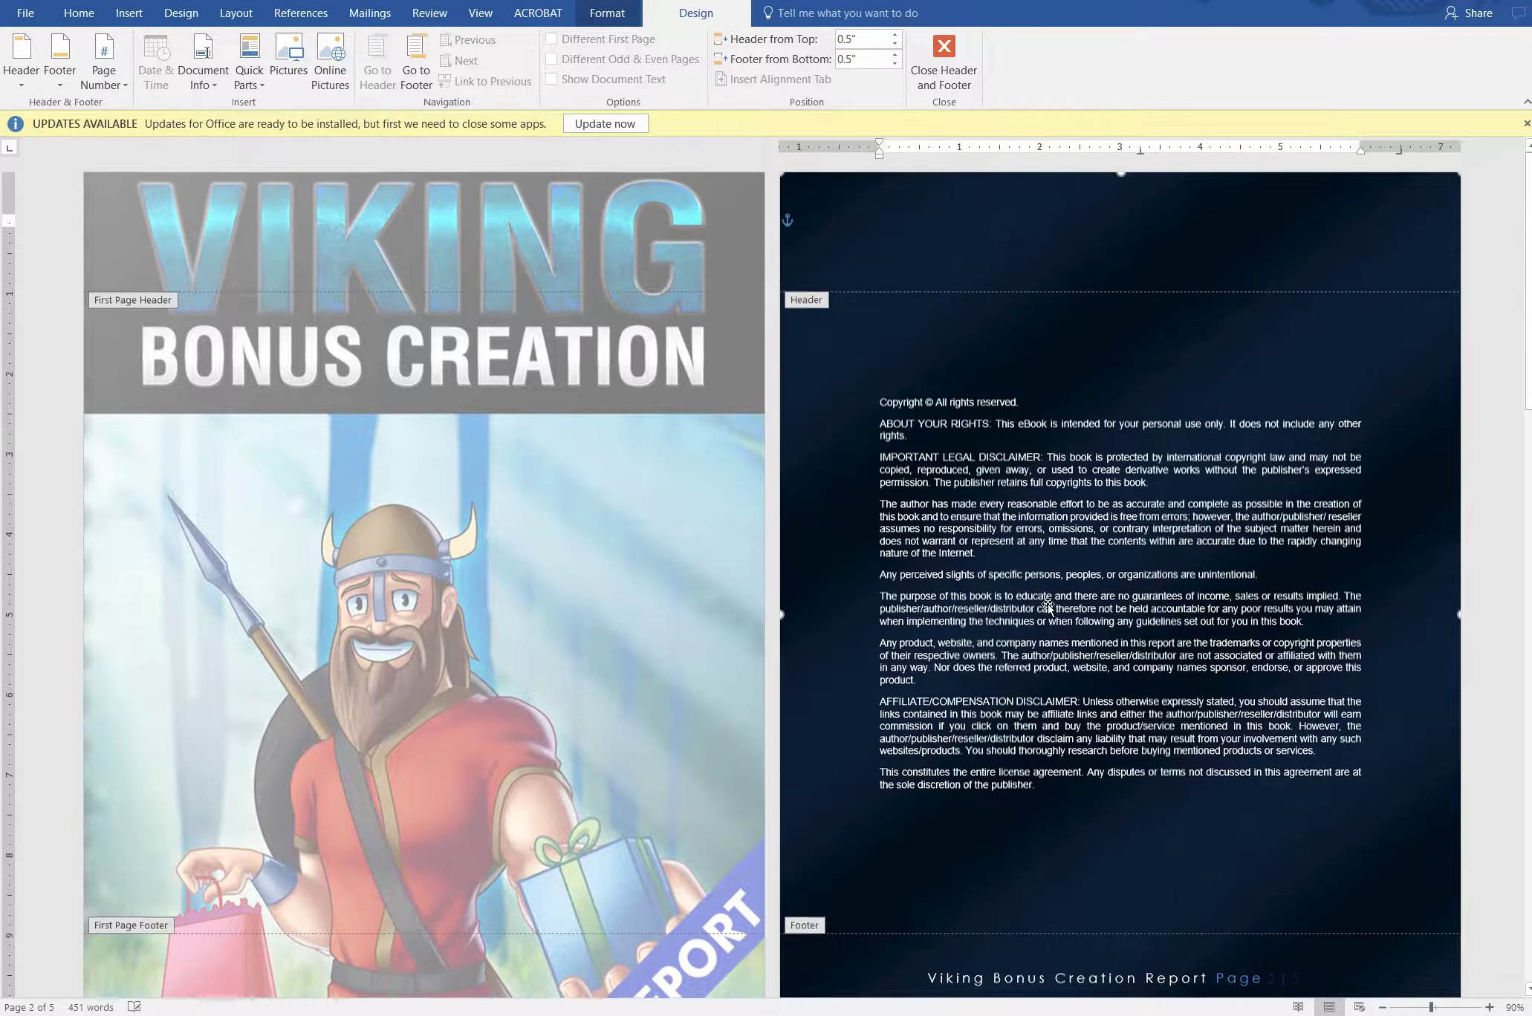
scroll(1047, 606, "down", 3)
scroll(1047, 606, "up", 3)
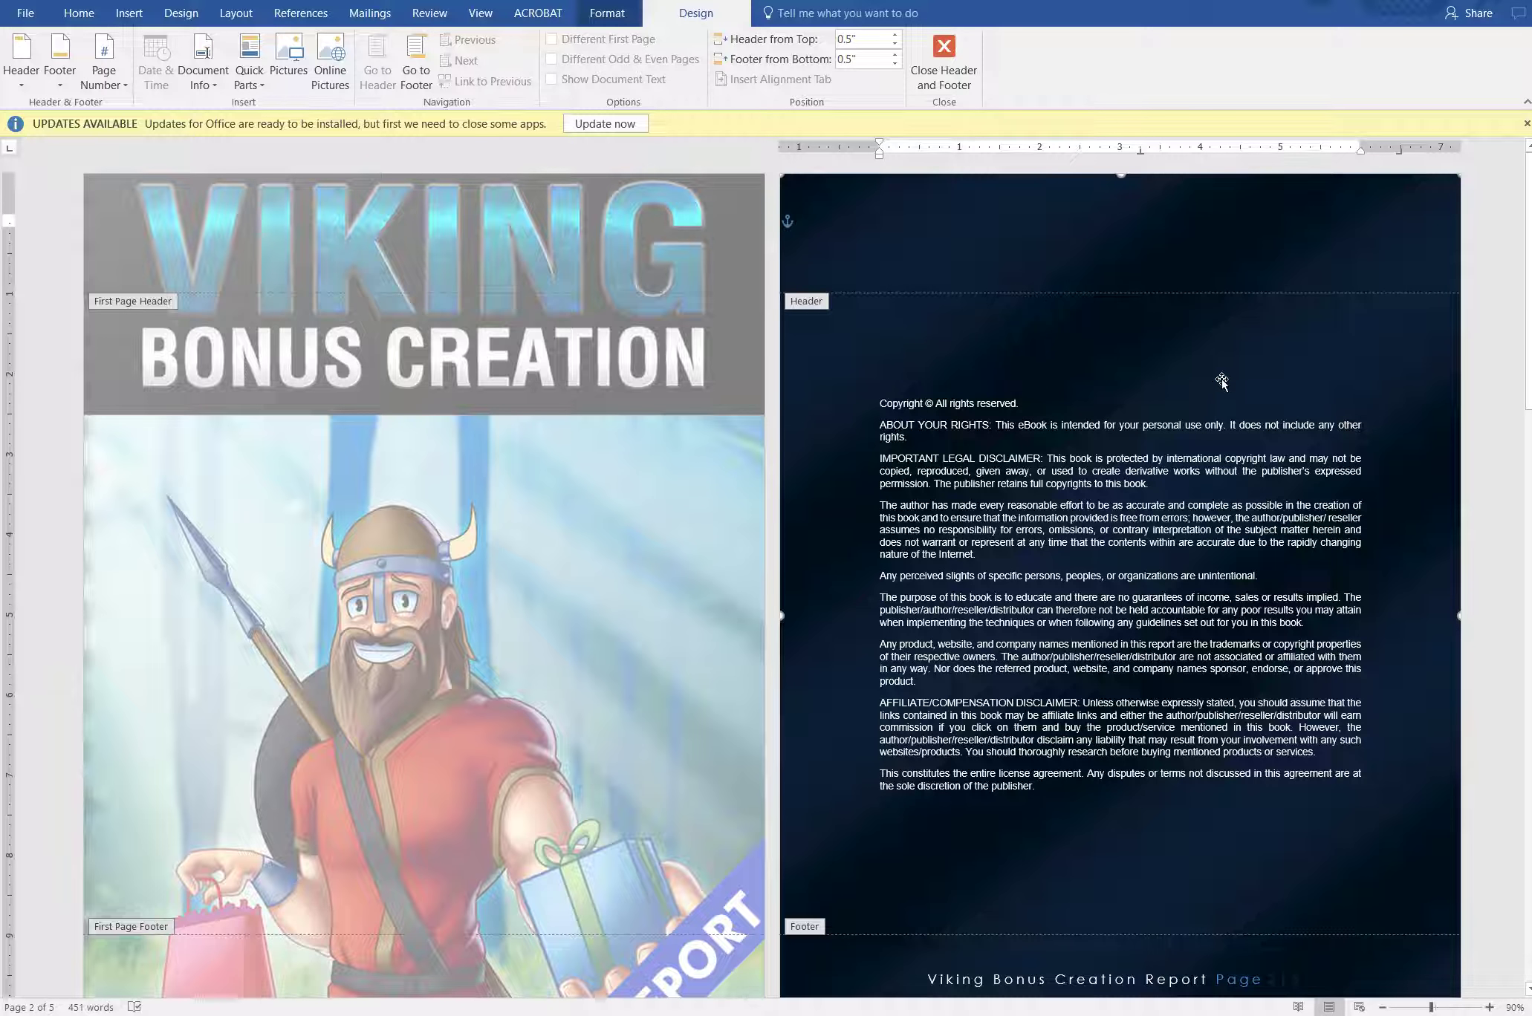
scroll(1221, 684, "down", 10)
scroll(1211, 702, "up", 6)
scroll(1211, 702, "up", 3)
left_click(938, 56)
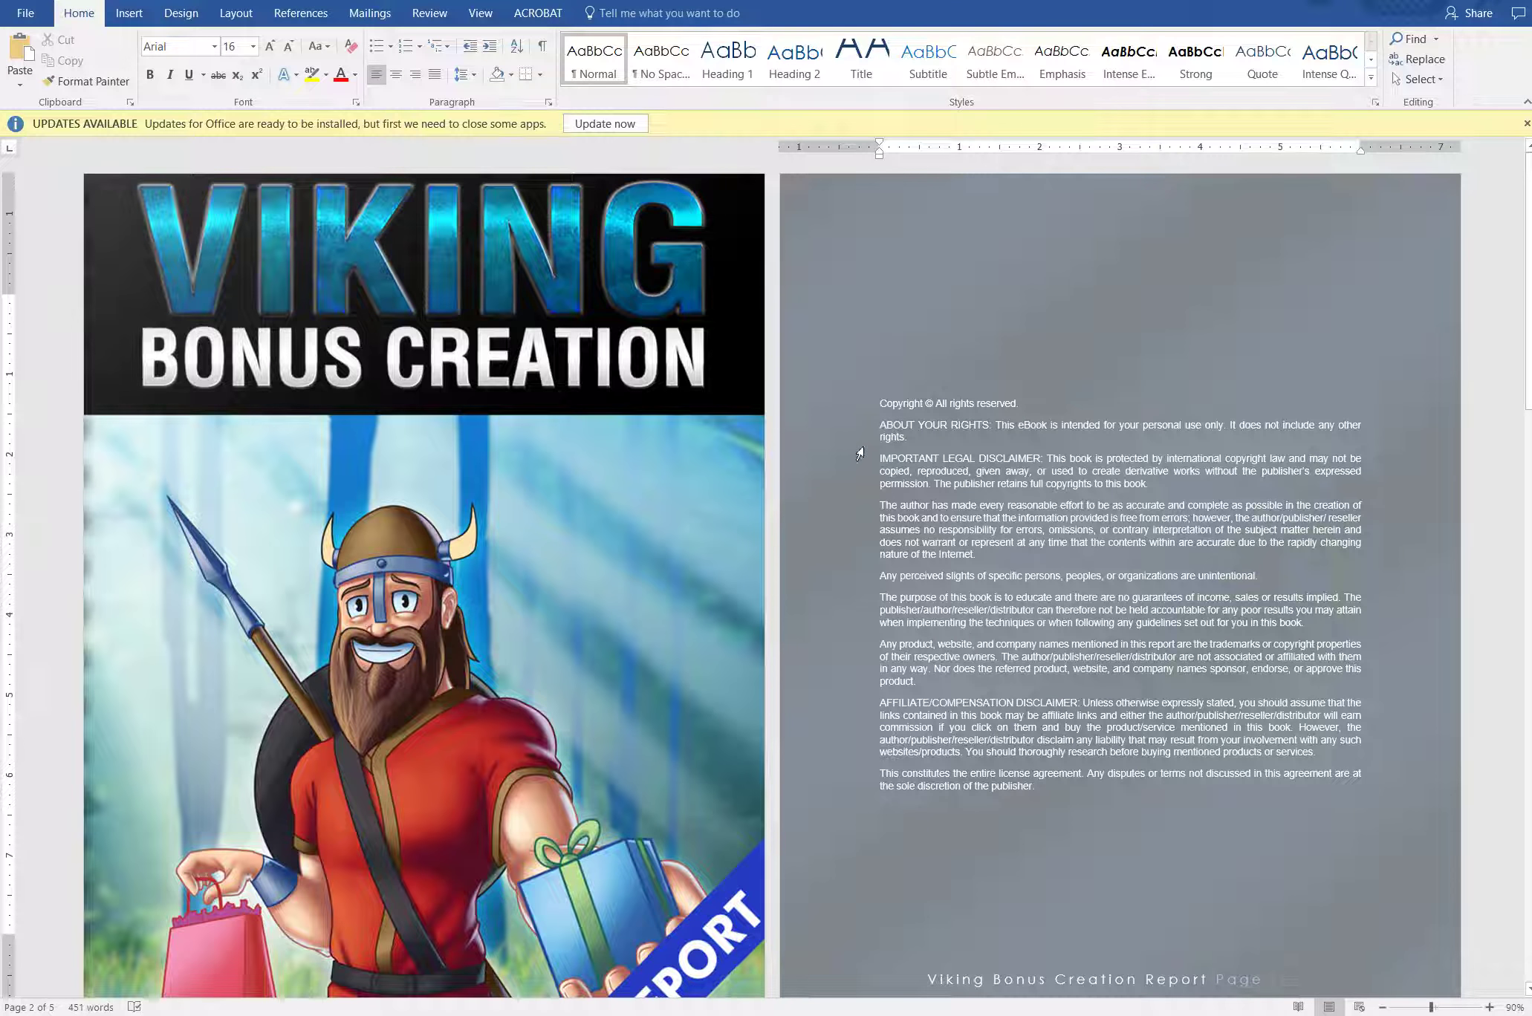
scroll(1088, 746, "down", 3)
scroll(1088, 746, "up", 3)
In header and footer editing, select the blue page-2 background picture, resize it, then delete it
double_click(1084, 214)
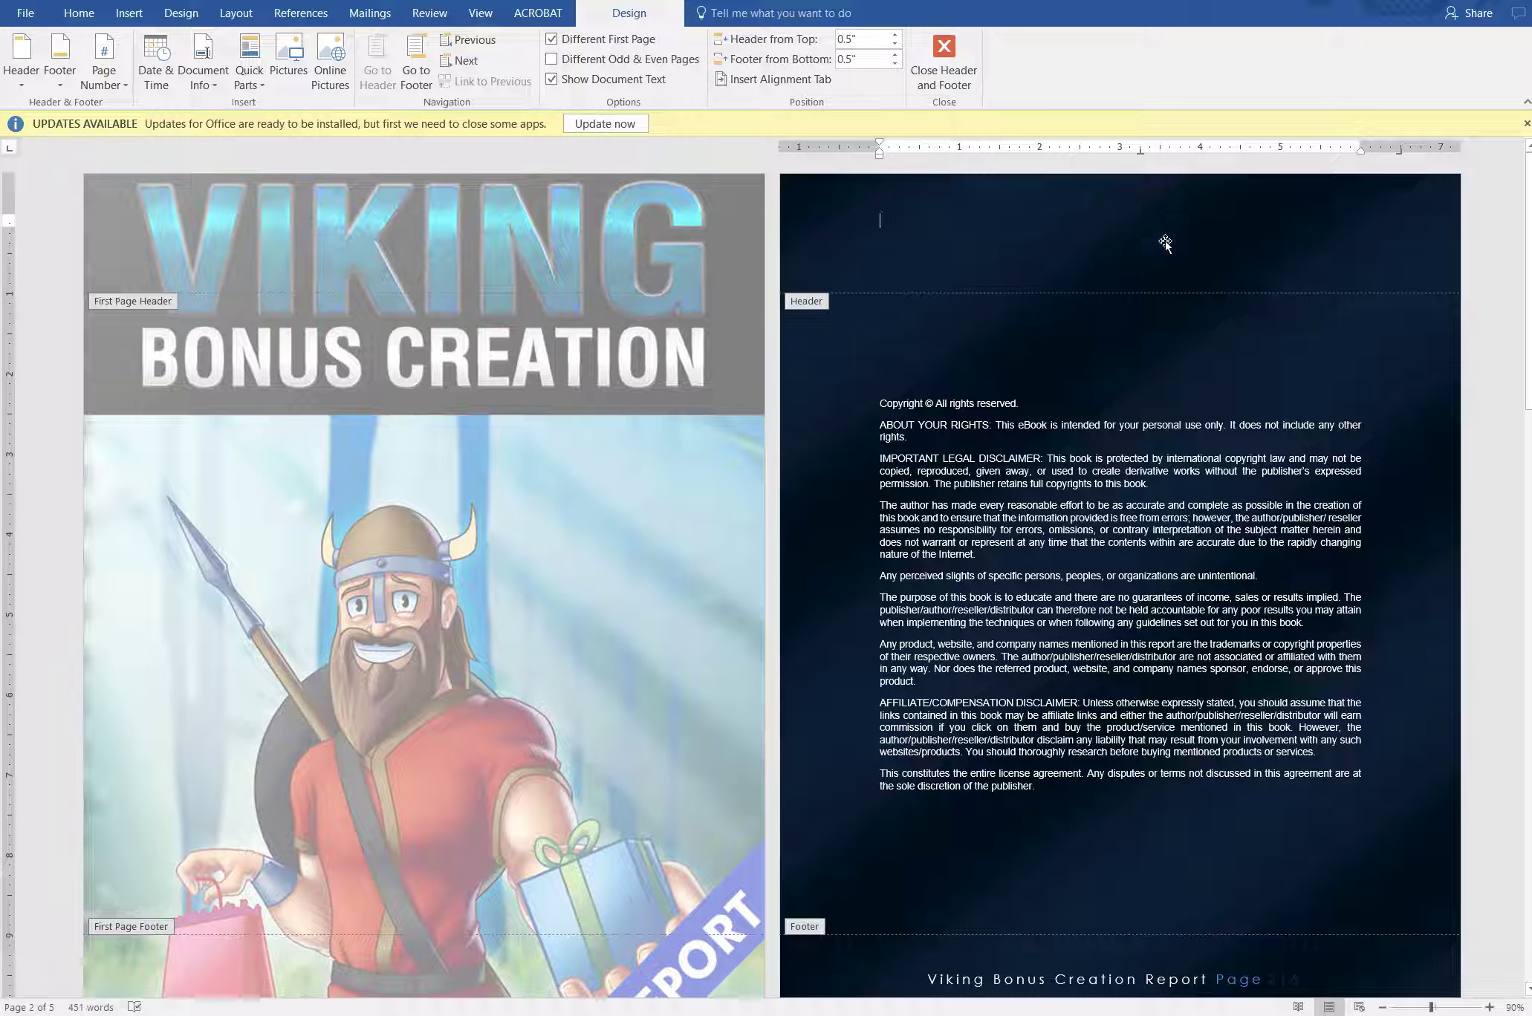
left_click(1106, 241)
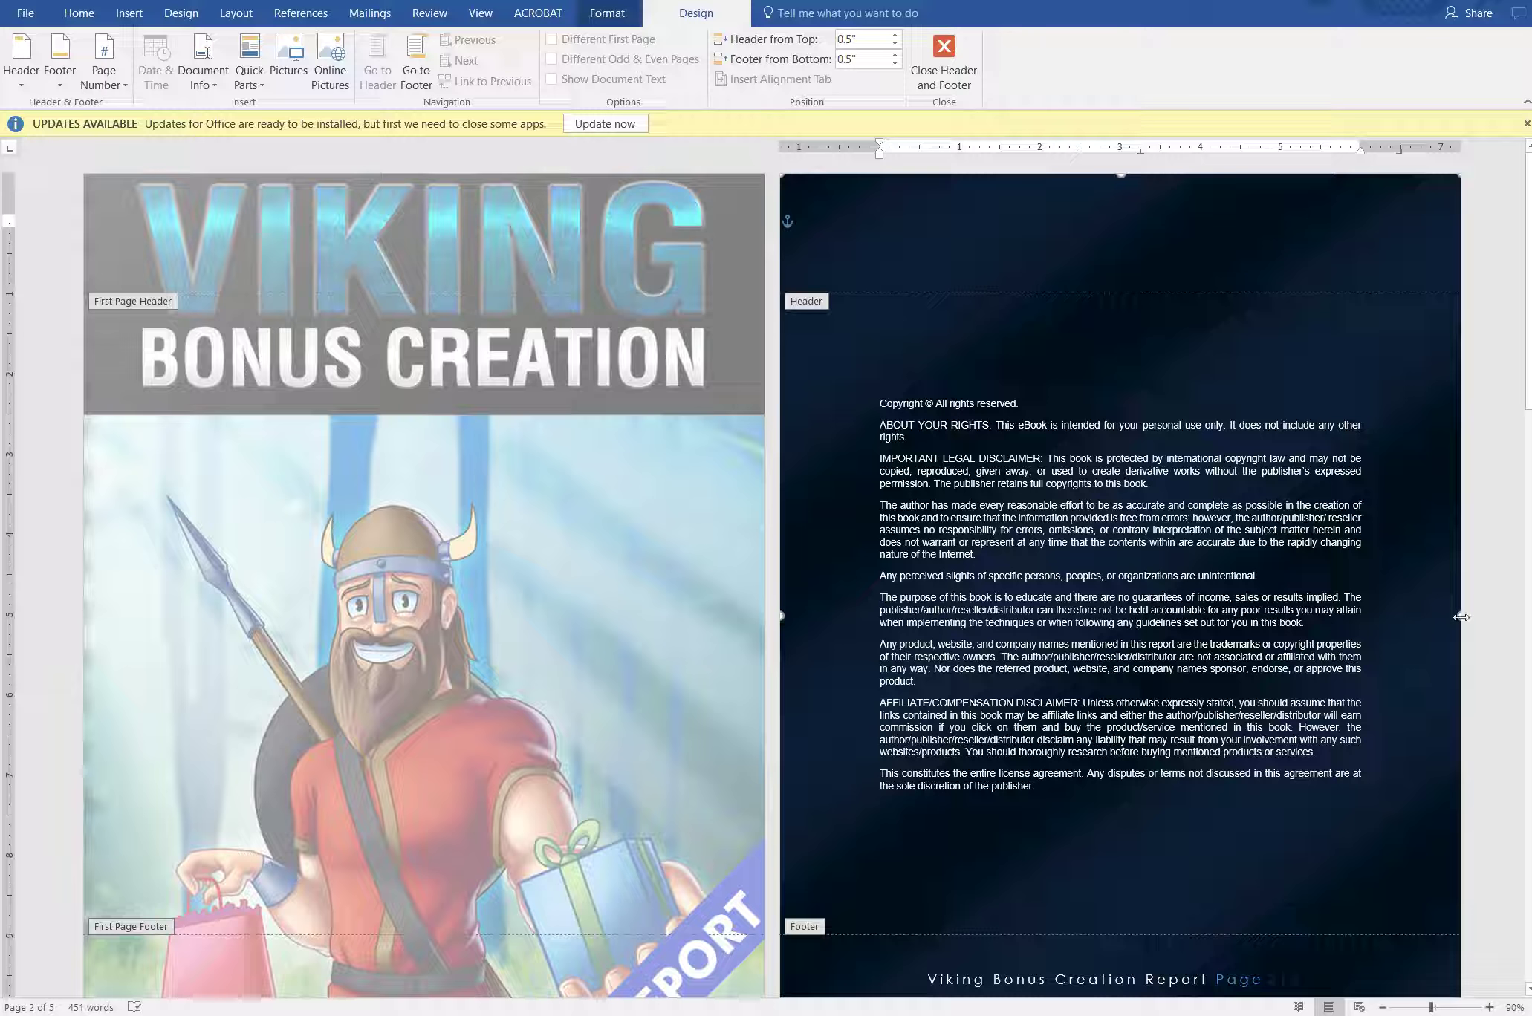
left_click_drag(1460, 616, 825, 618)
scroll(1163, 782, "down", 3)
scroll(1163, 780, "down", 5)
scroll(1137, 721, "up", 6)
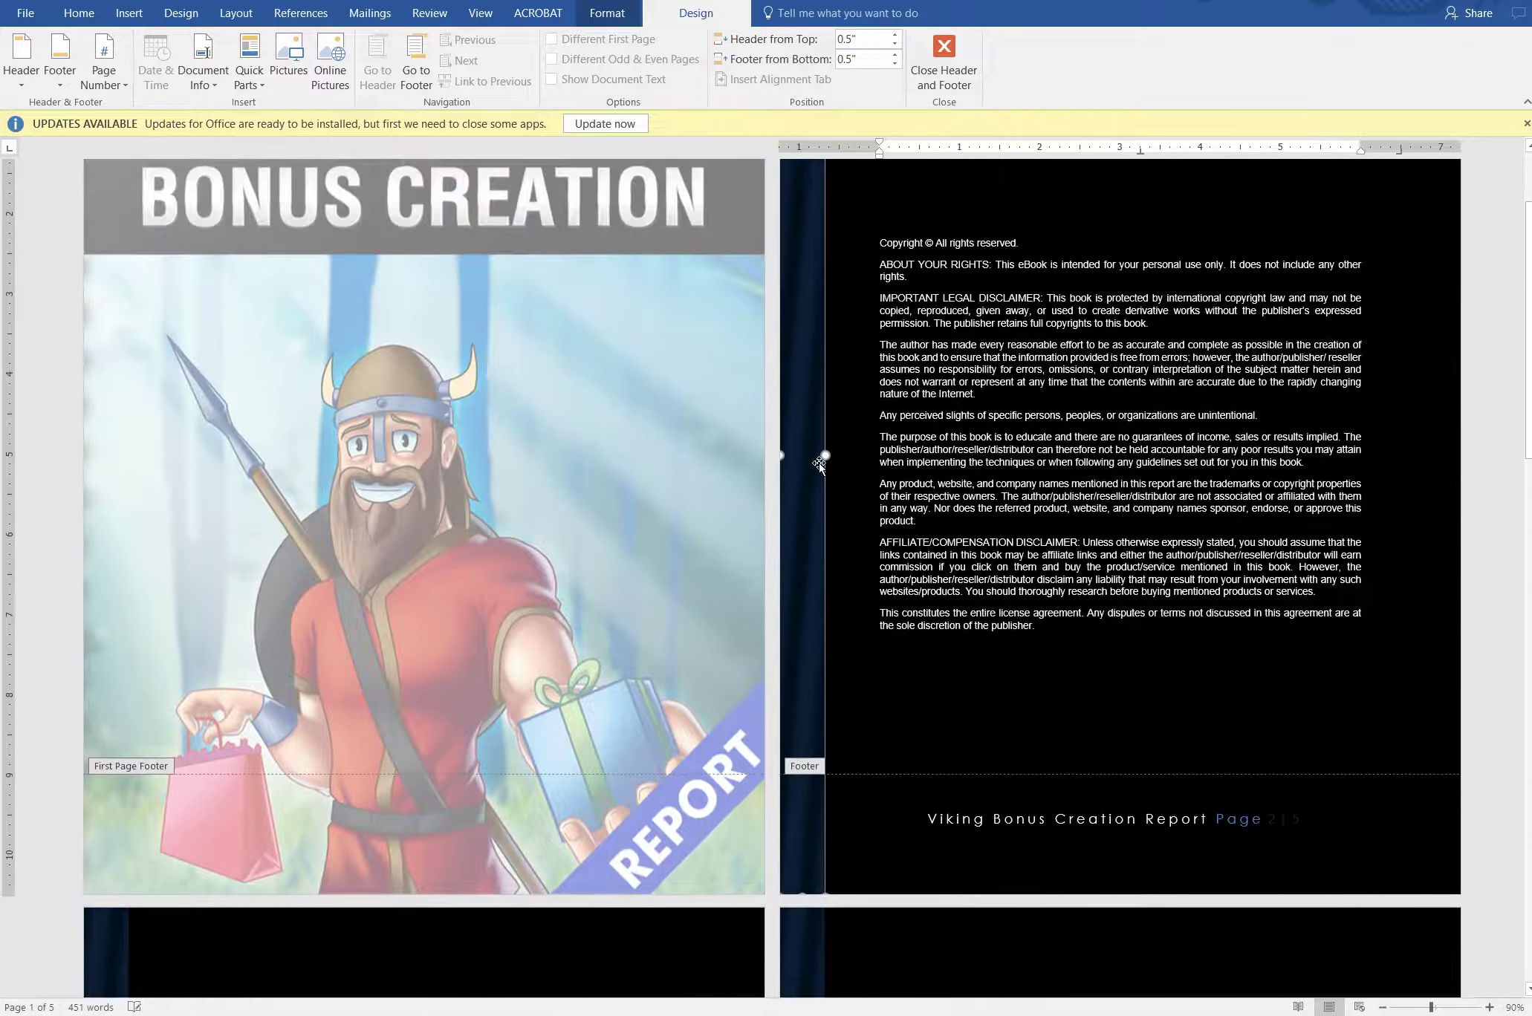
scroll(821, 465, "up", 1)
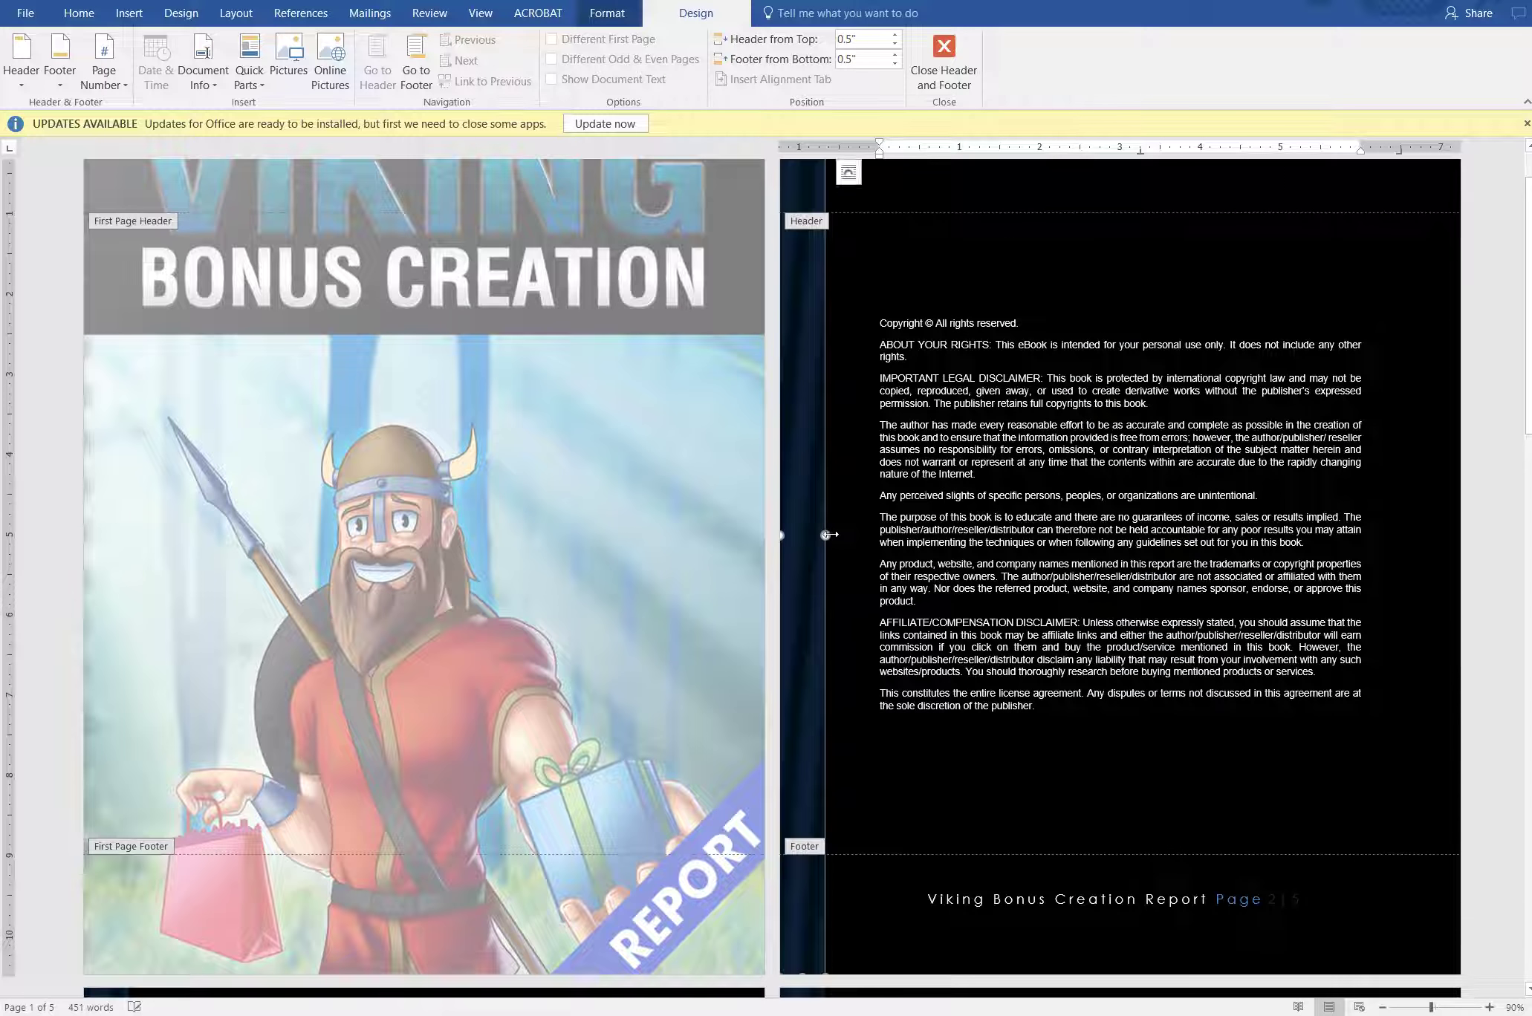
left_click_drag(827, 535, 830, 586)
key("Delete")
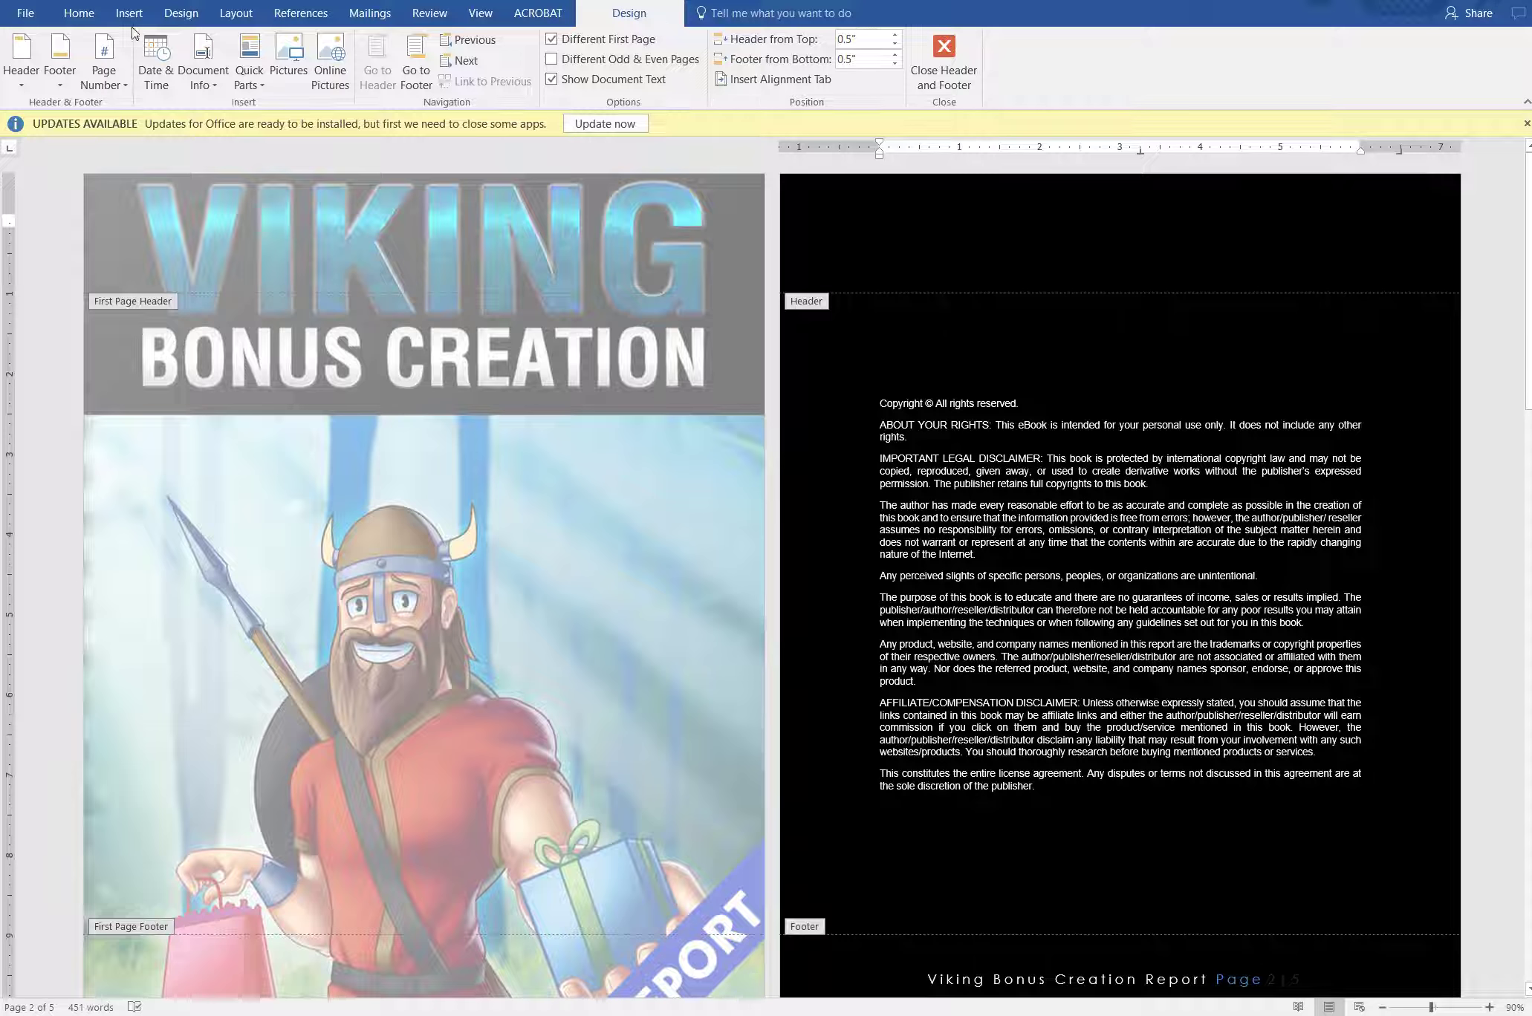
Set the report's Page Color to White
left_click(184, 22)
left_click(1402, 59)
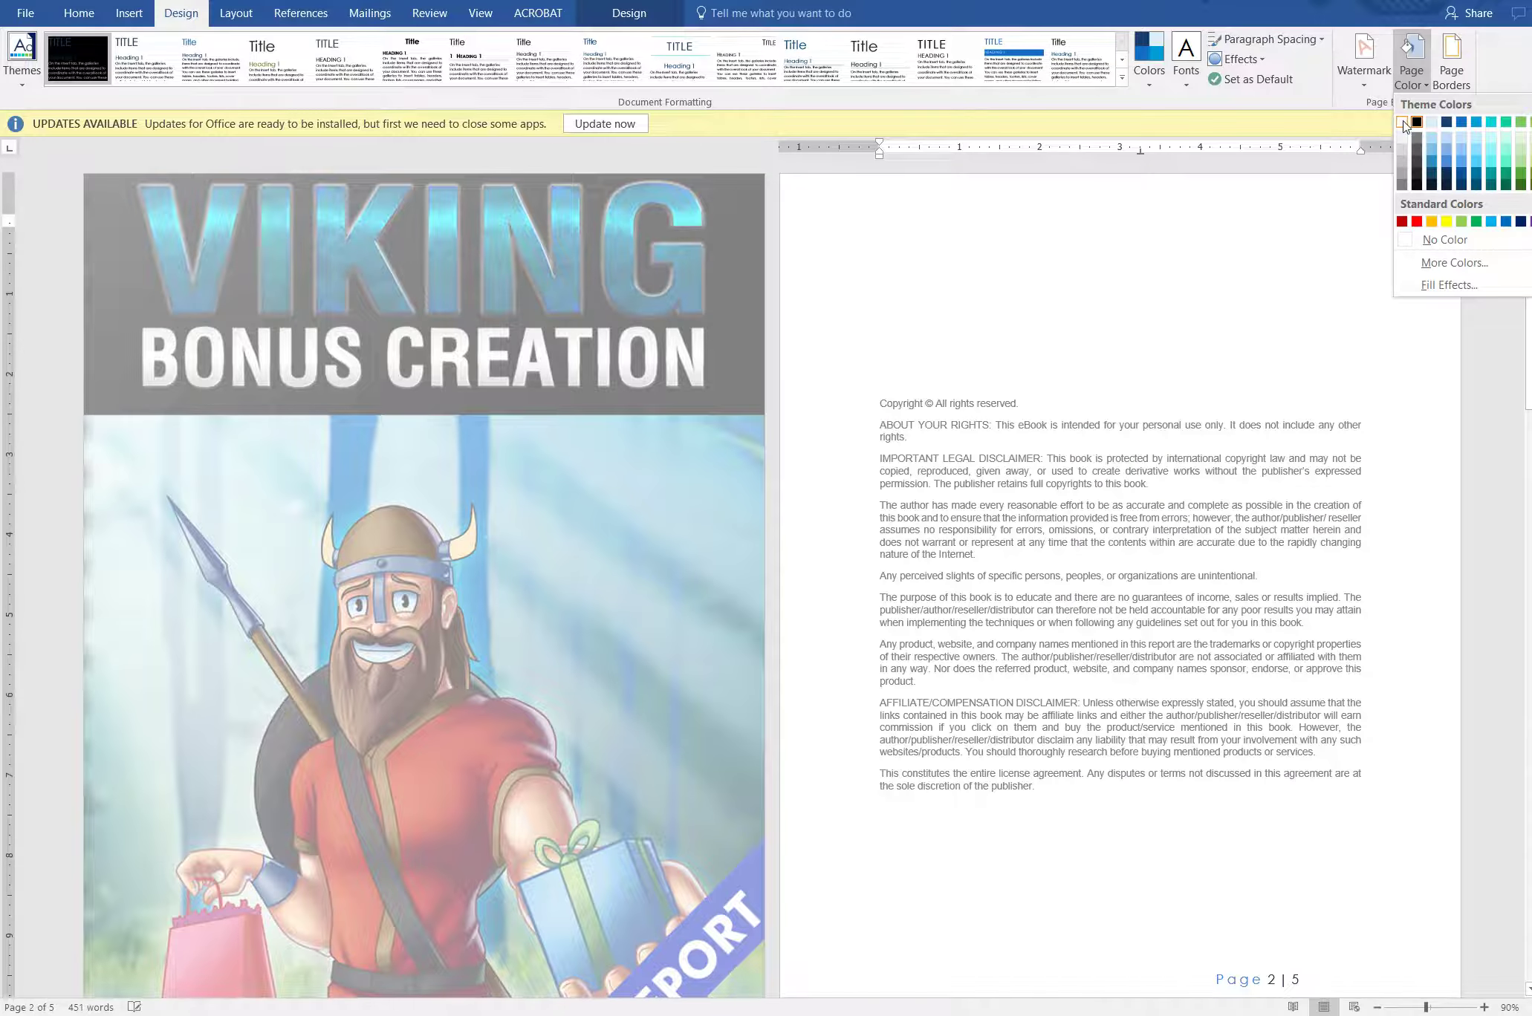
left_click(1404, 124)
scroll(1102, 668, "down", 3)
scroll(1102, 669, "down", 10)
scroll(1107, 435, "up", 5)
scroll(1108, 446, "up", 8)
Close header and footer editing and look over the report pages
left_click(631, 11)
left_click(948, 60)
scroll(1061, 739, "down", 3)
scroll(1061, 739, "down", 5)
scroll(1077, 739, "up", 8)
scroll(1101, 738, "down", 3)
scroll(1092, 729, "down", 14)
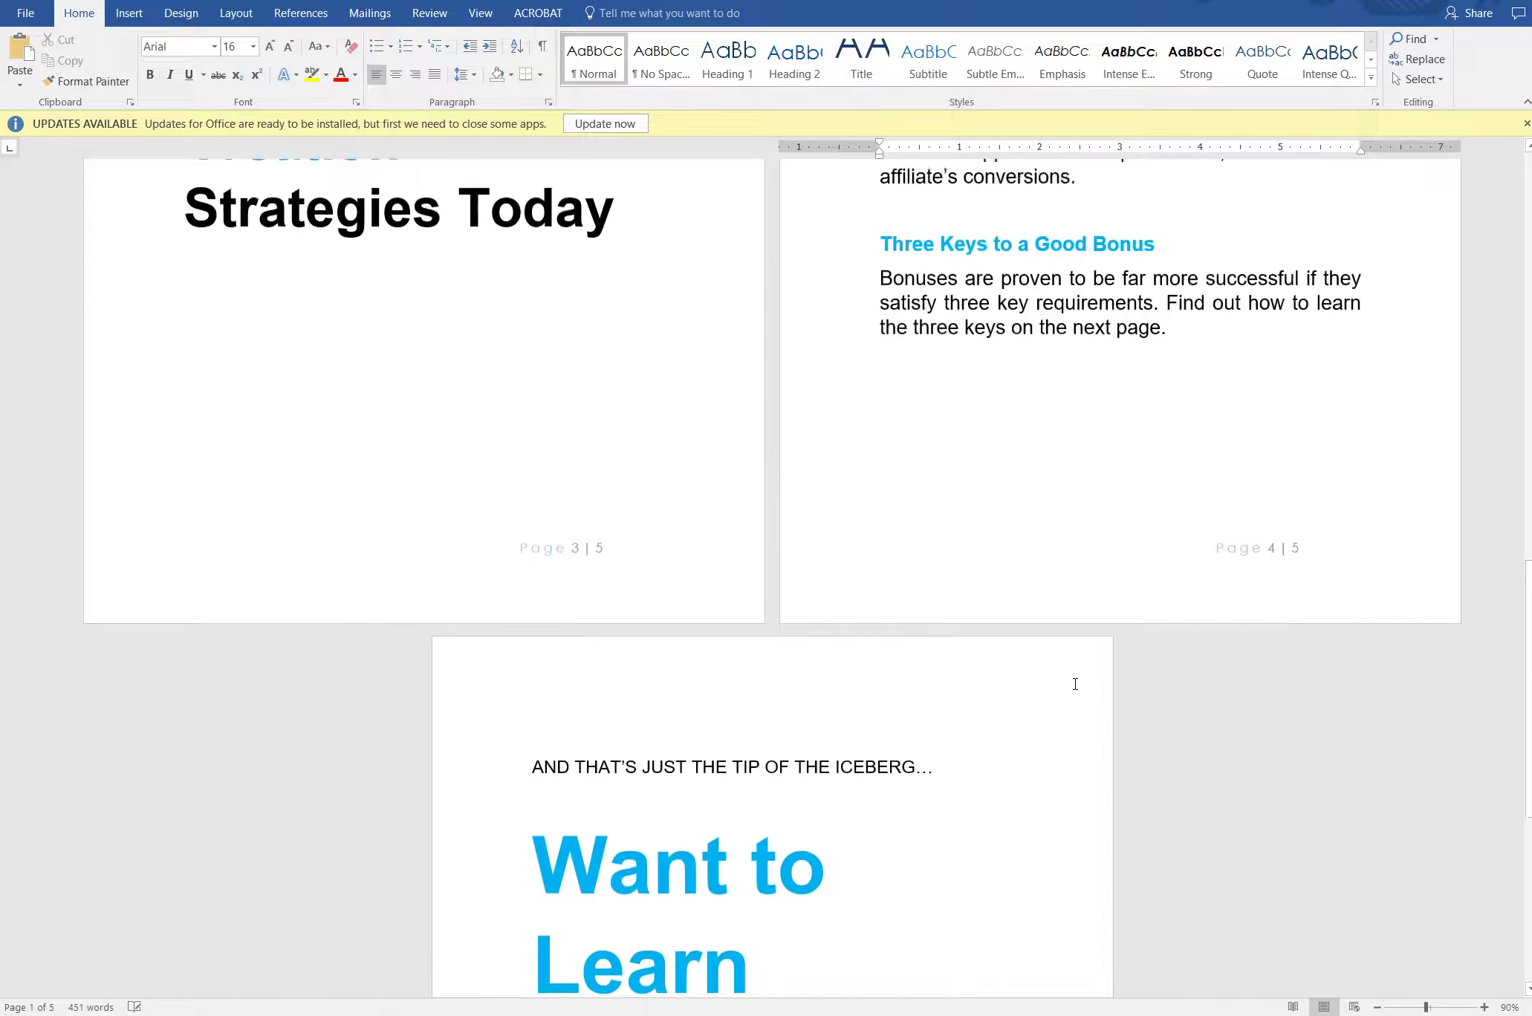
scroll(1076, 708, "up", 20)
scroll(1075, 775, "up", 1)
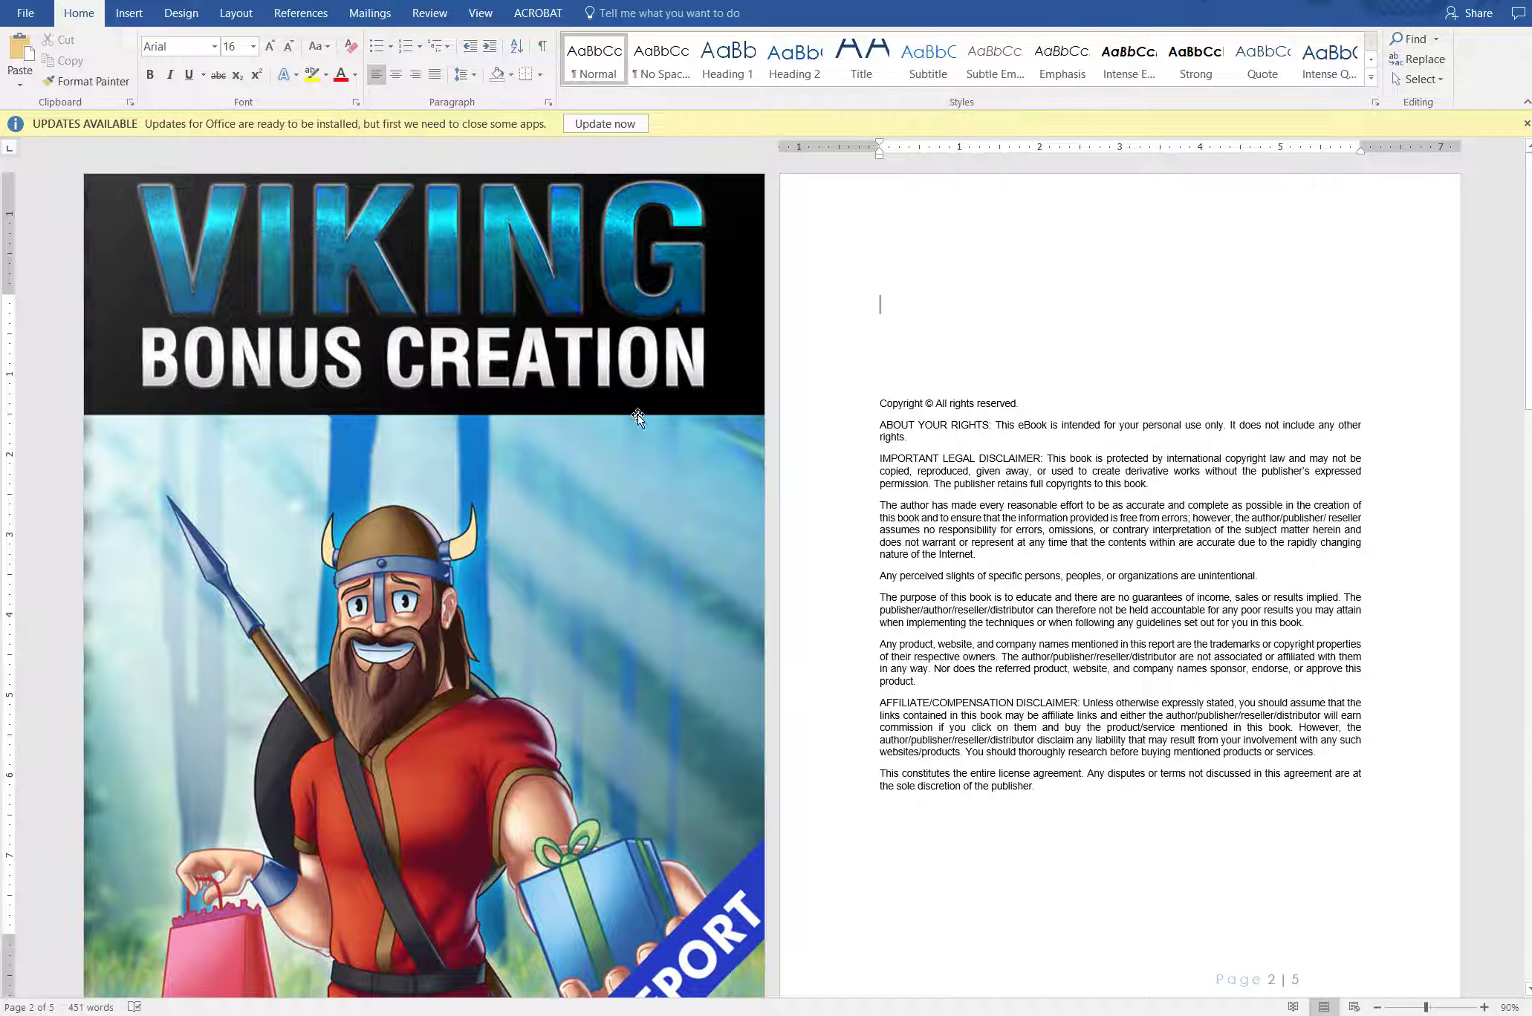
right_click(363, 462)
mouse_move(438, 615)
left_click(597, 619)
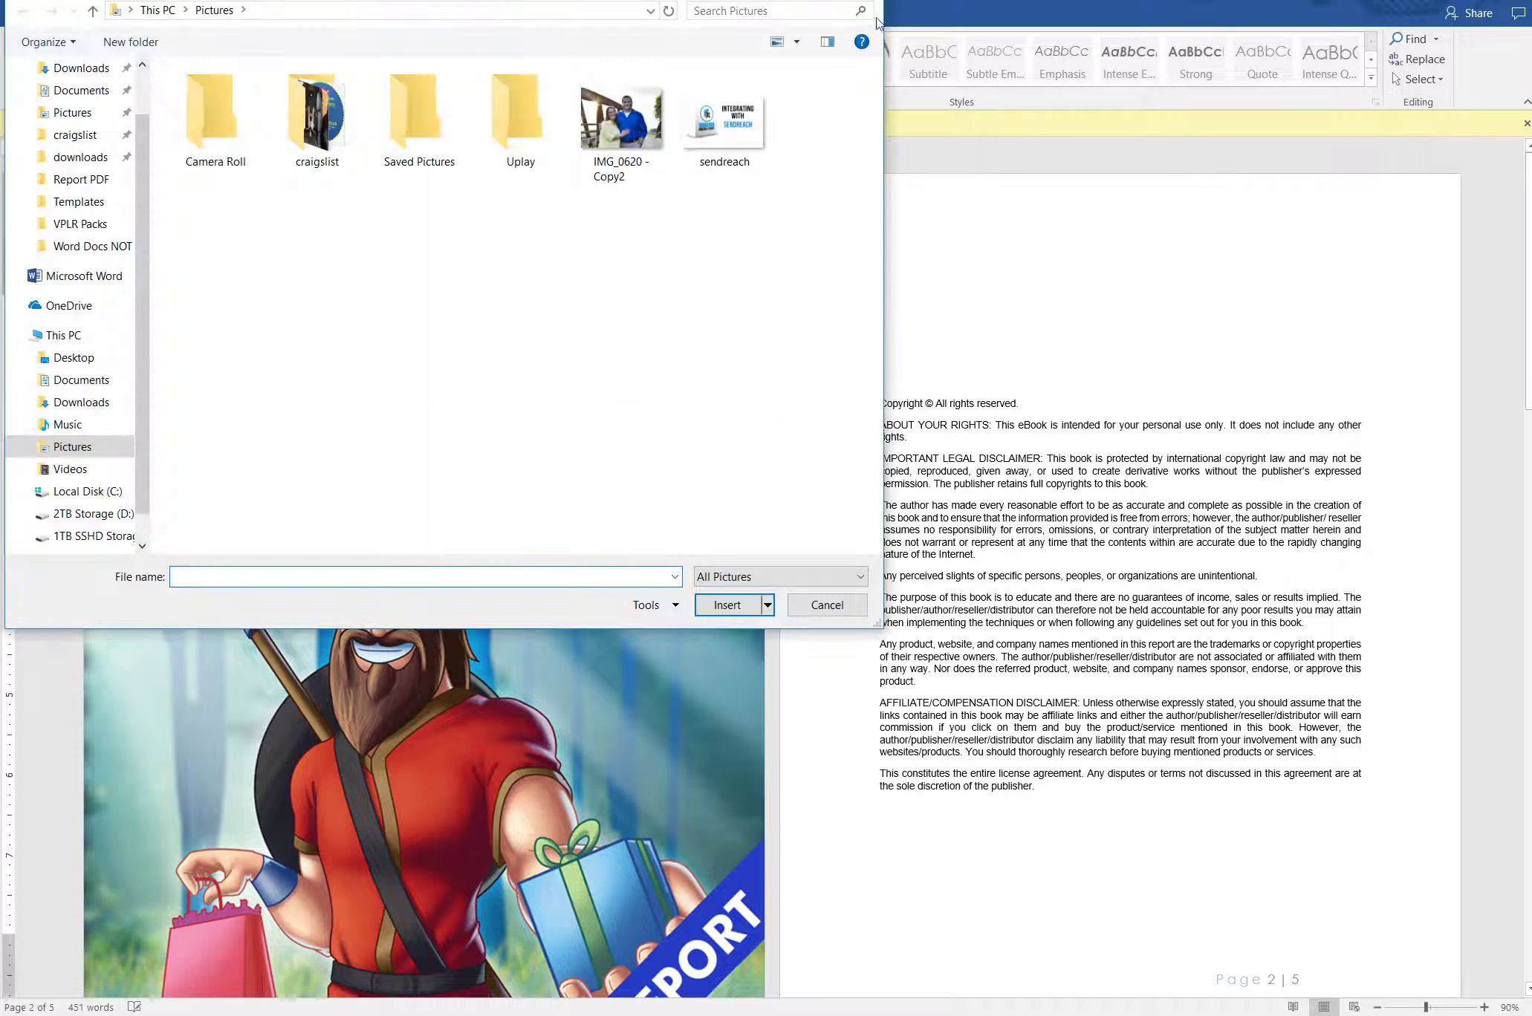
key("Escape")
scroll(750, 787, "down", 5)
scroll(1056, 578, "down", 2)
scroll(1060, 582, "up", 4)
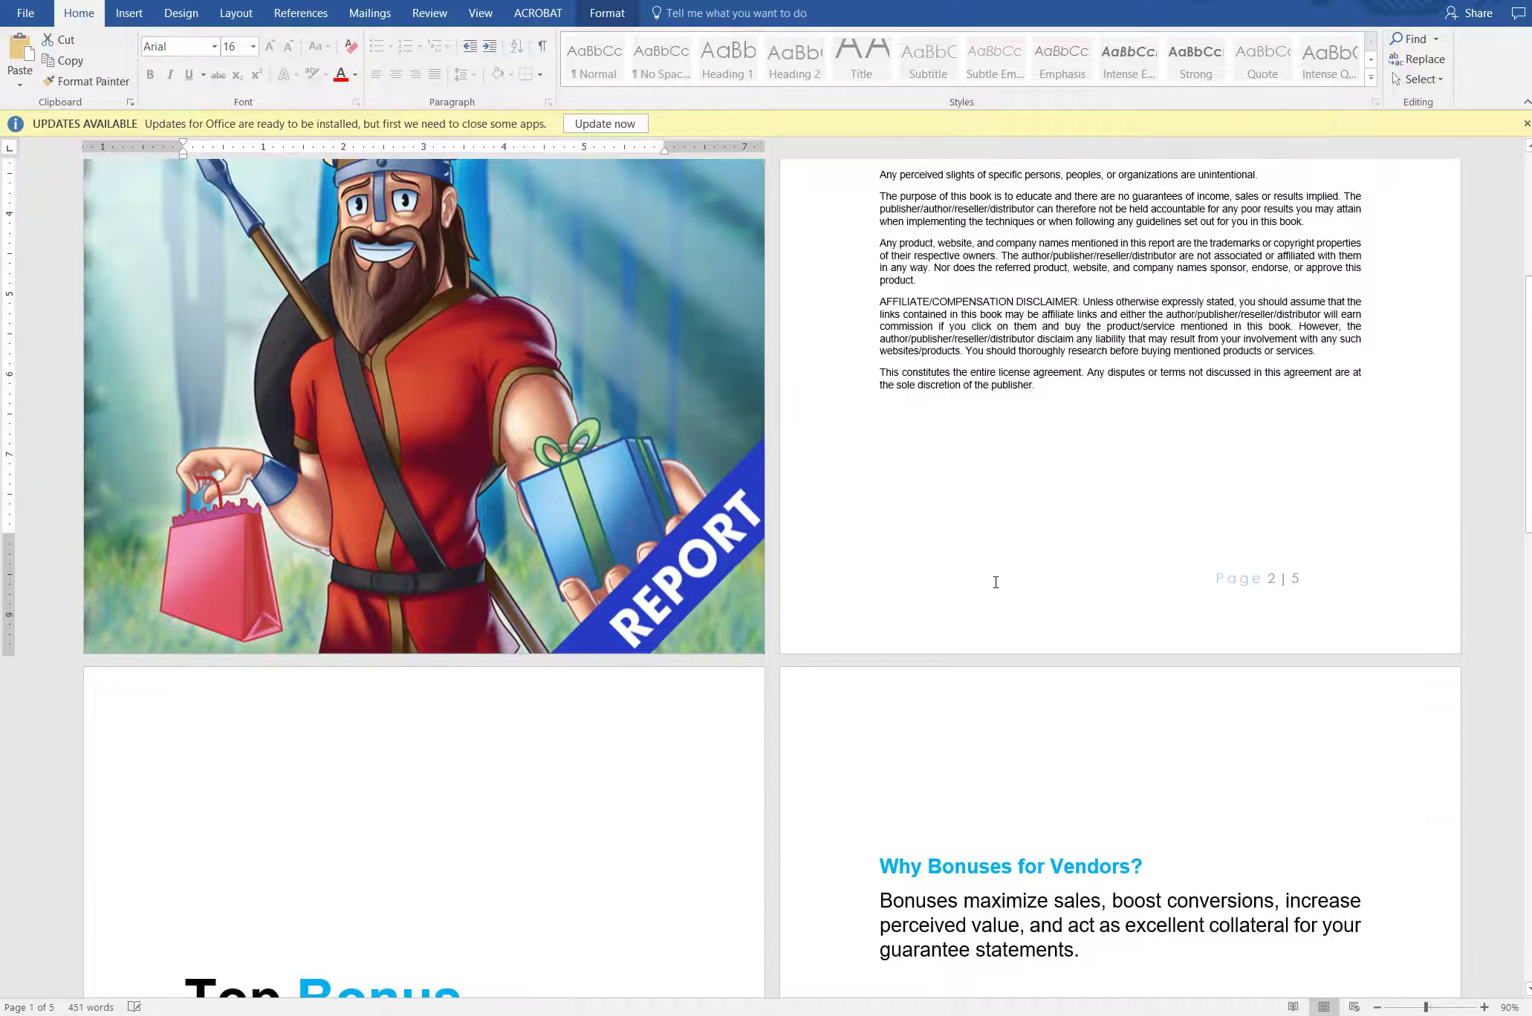
scroll(1176, 589, "up", 3)
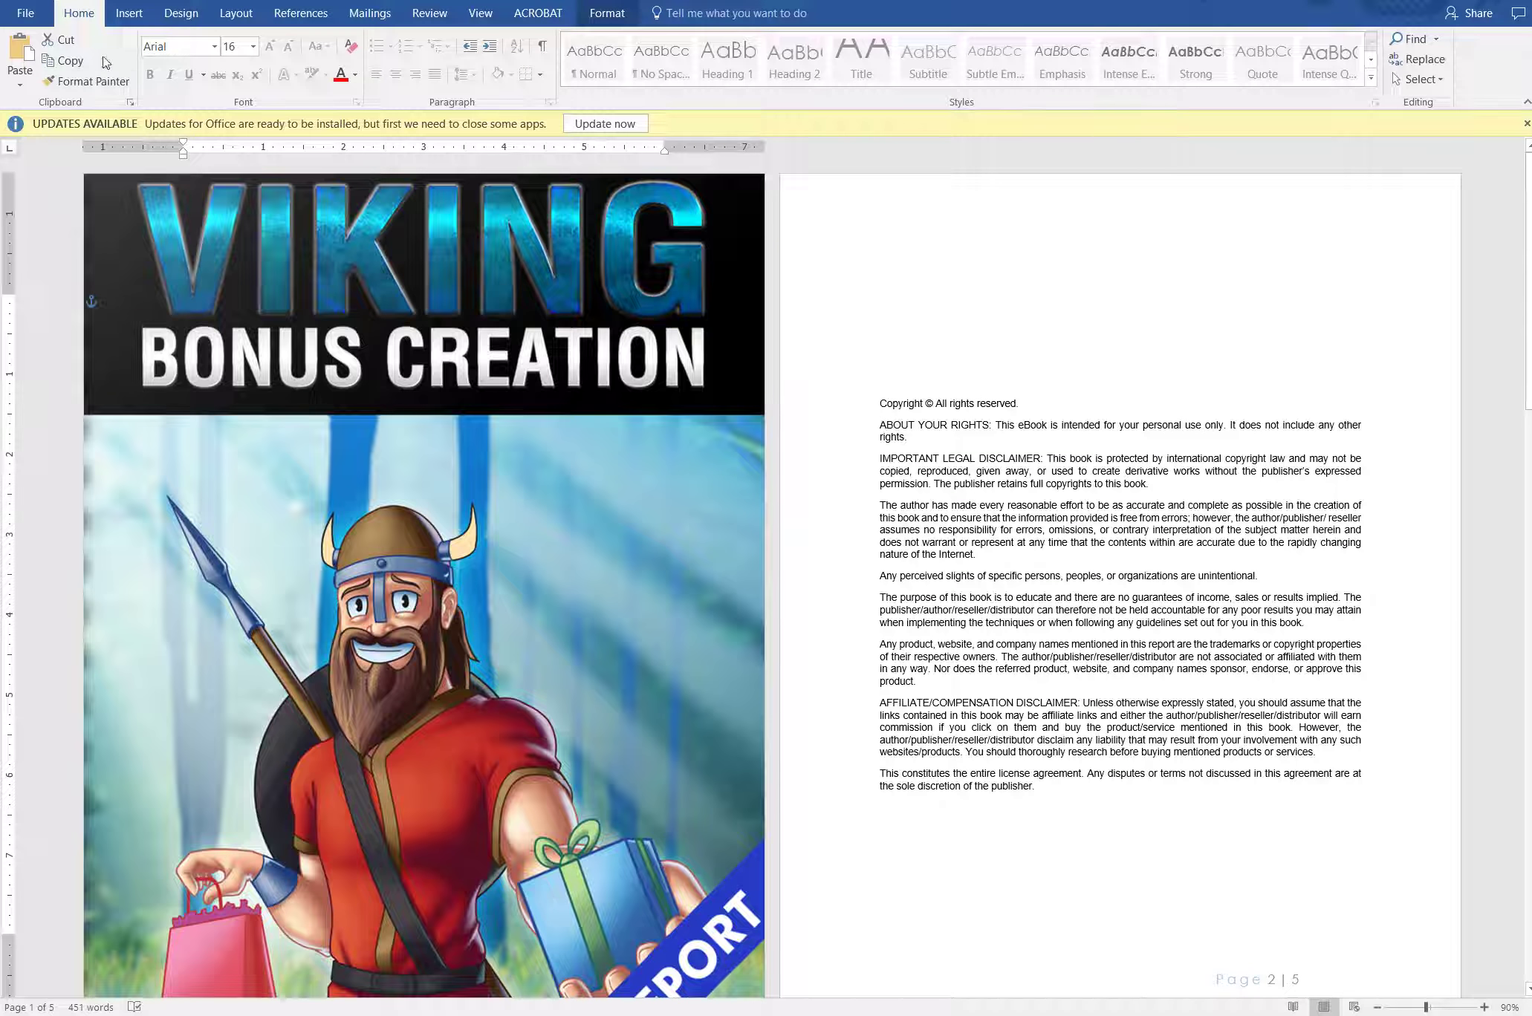
Set Page Color to Black, then reopen the page 2 footer for editing
left_click(181, 12)
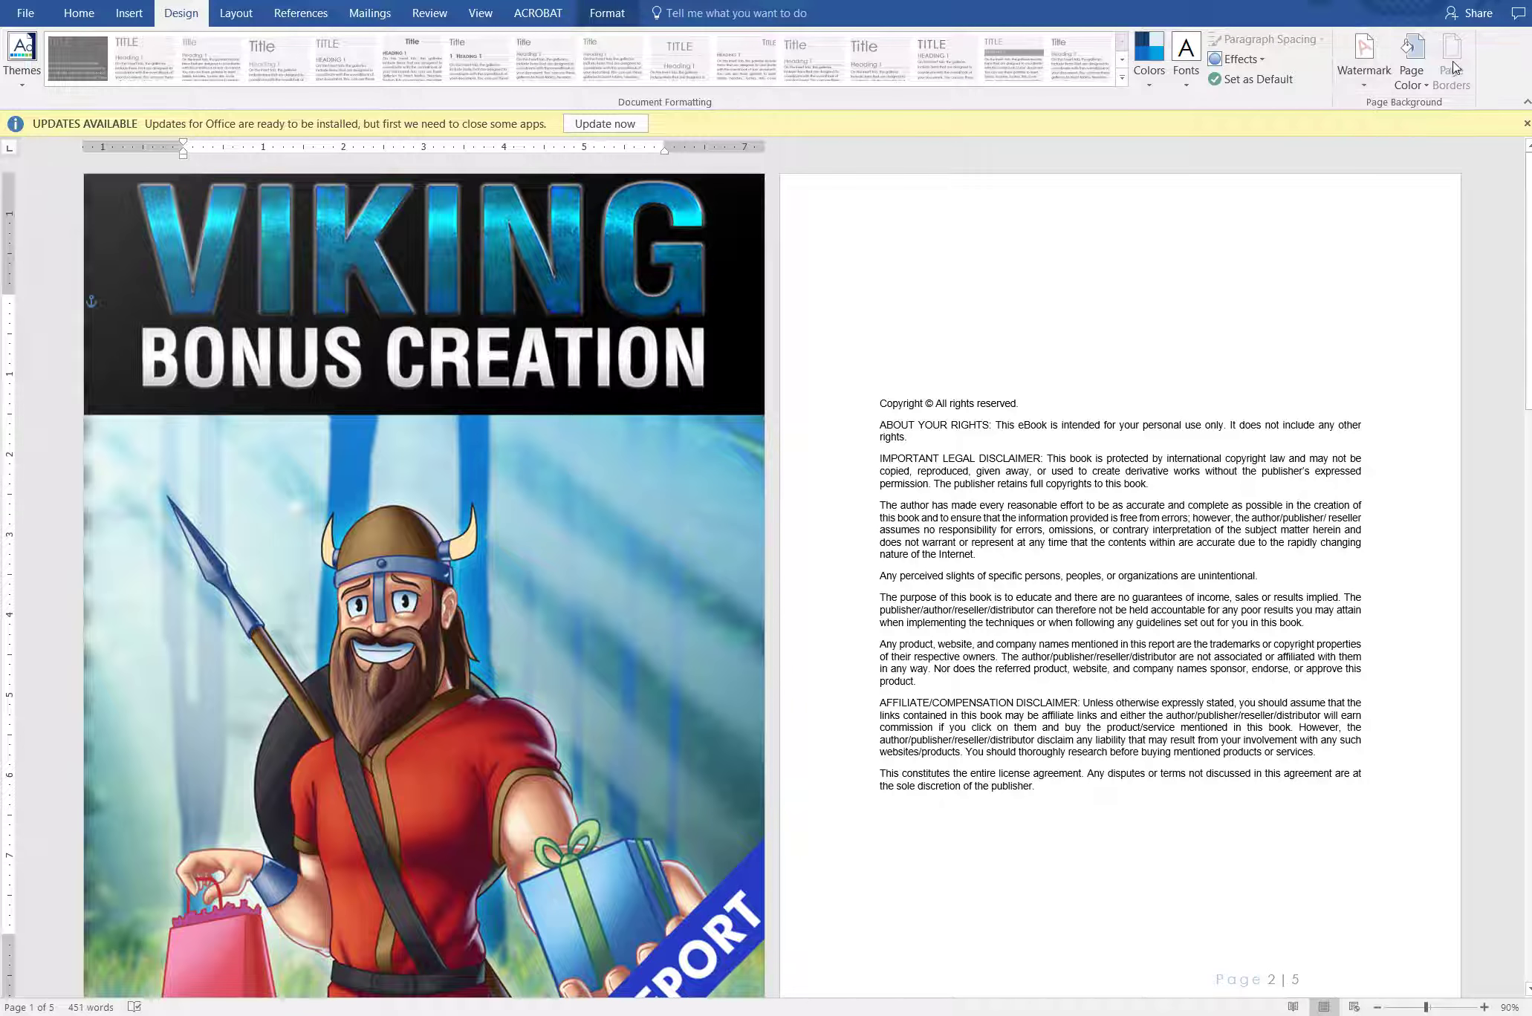
left_click(1412, 56)
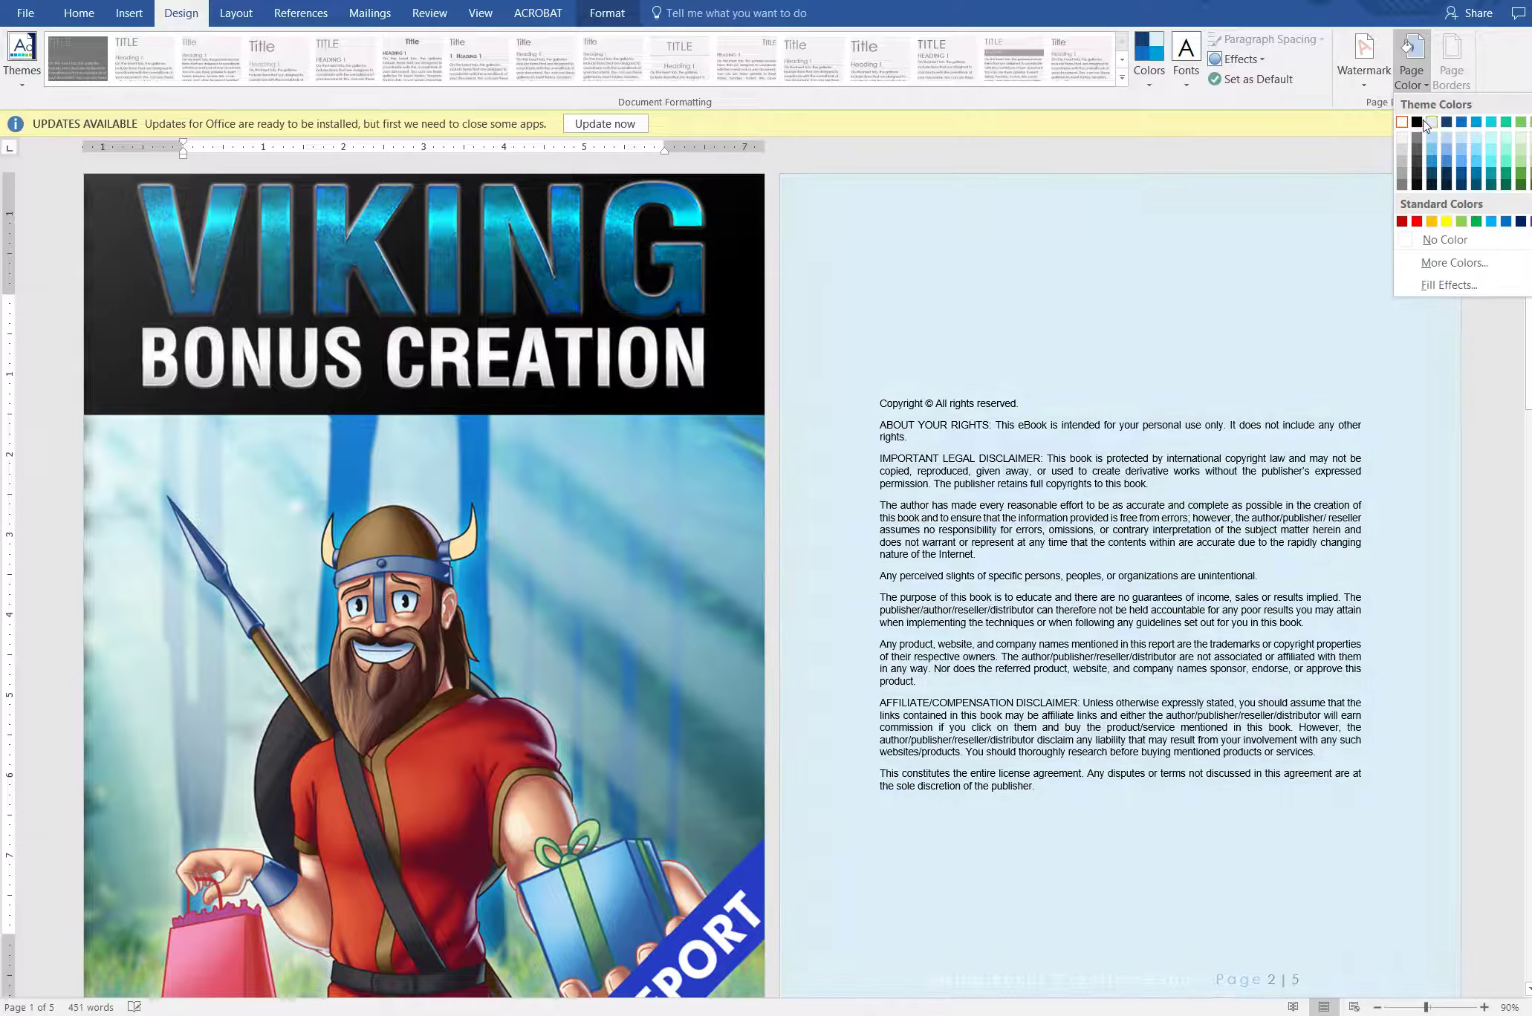
left_click(1424, 125)
left_click(1040, 390)
scroll(929, 595, "down", 5)
double_click(944, 579)
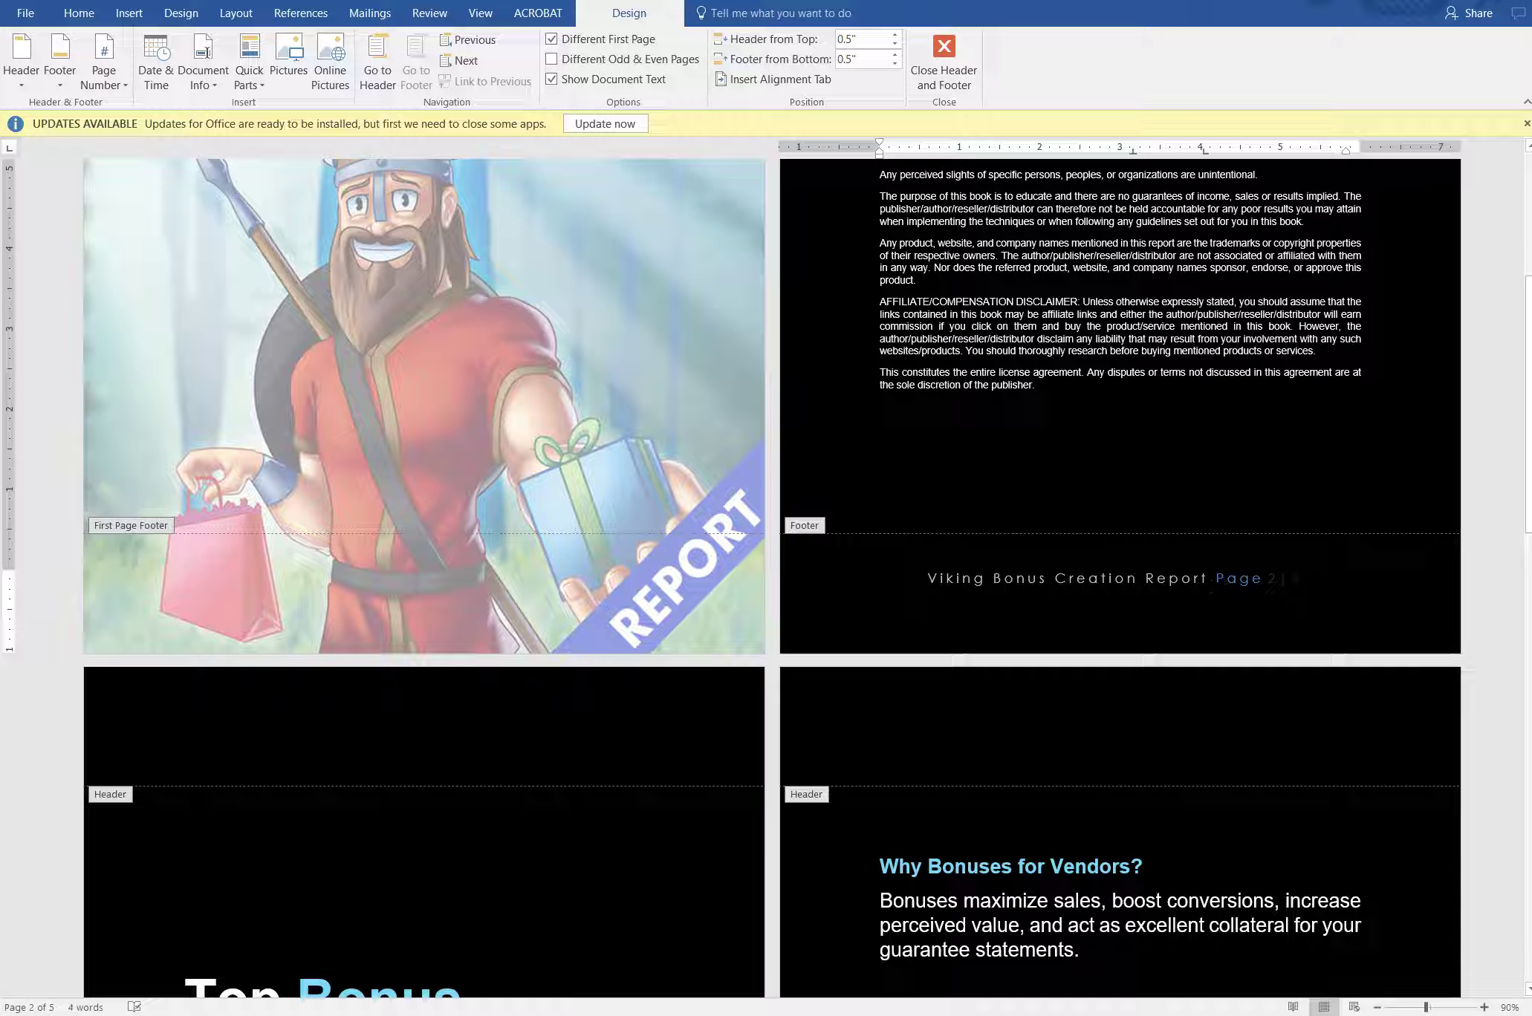
Apply red Font Color to the 'Viking Bonus Creation Report' footer text
left_click(79, 13)
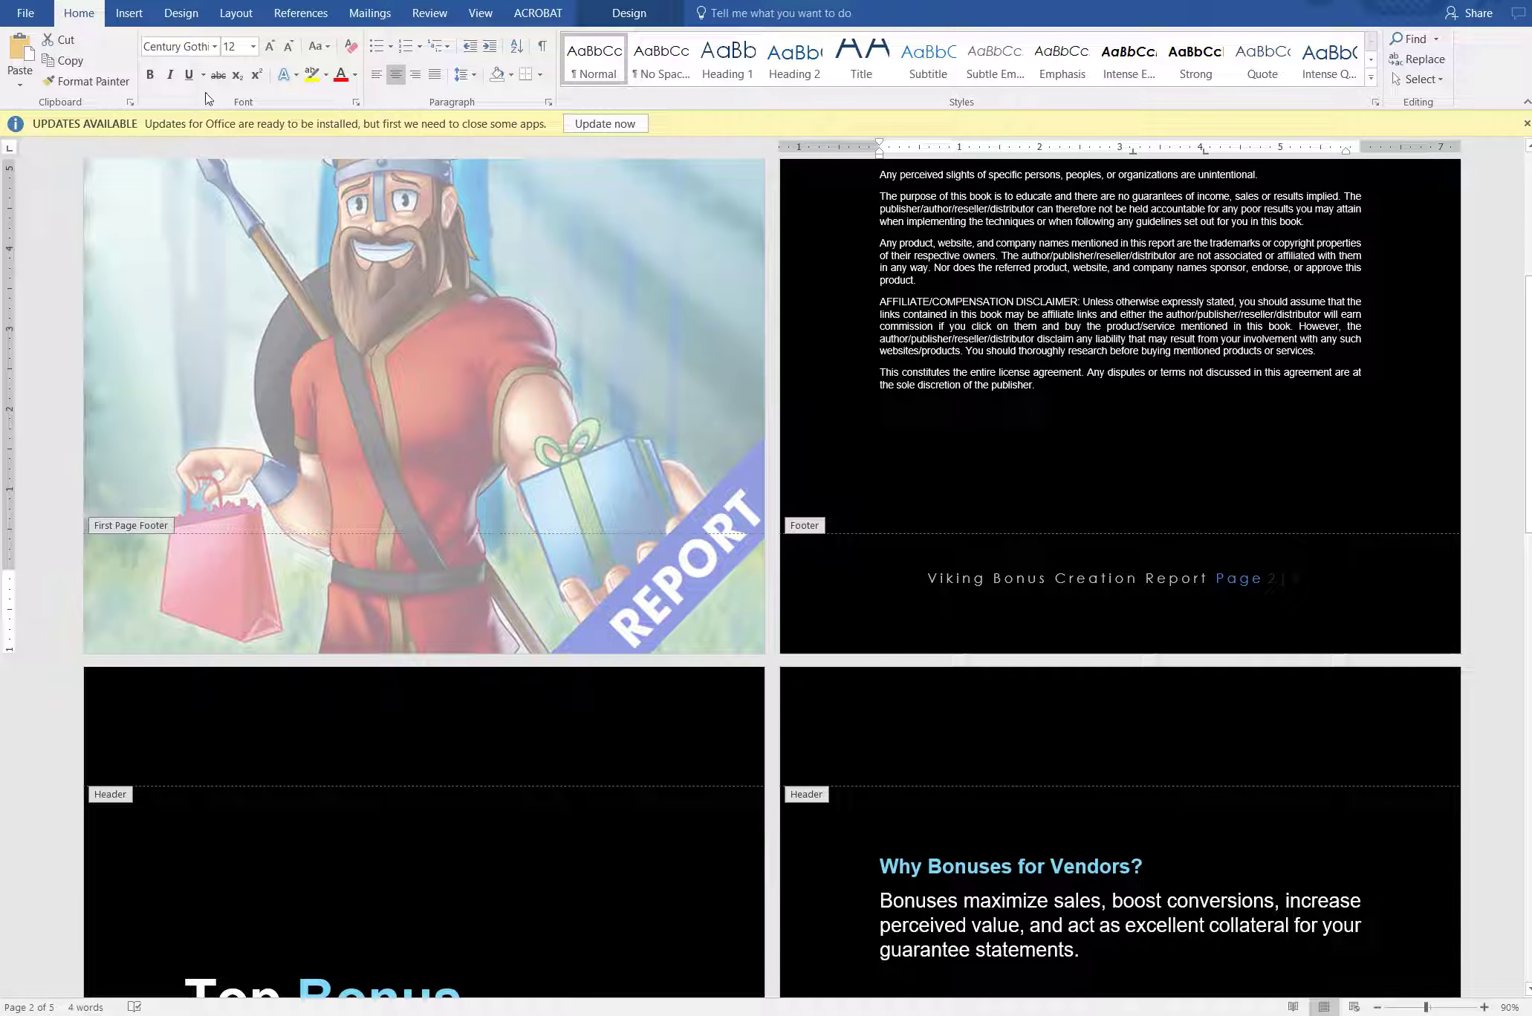
left_click(349, 76)
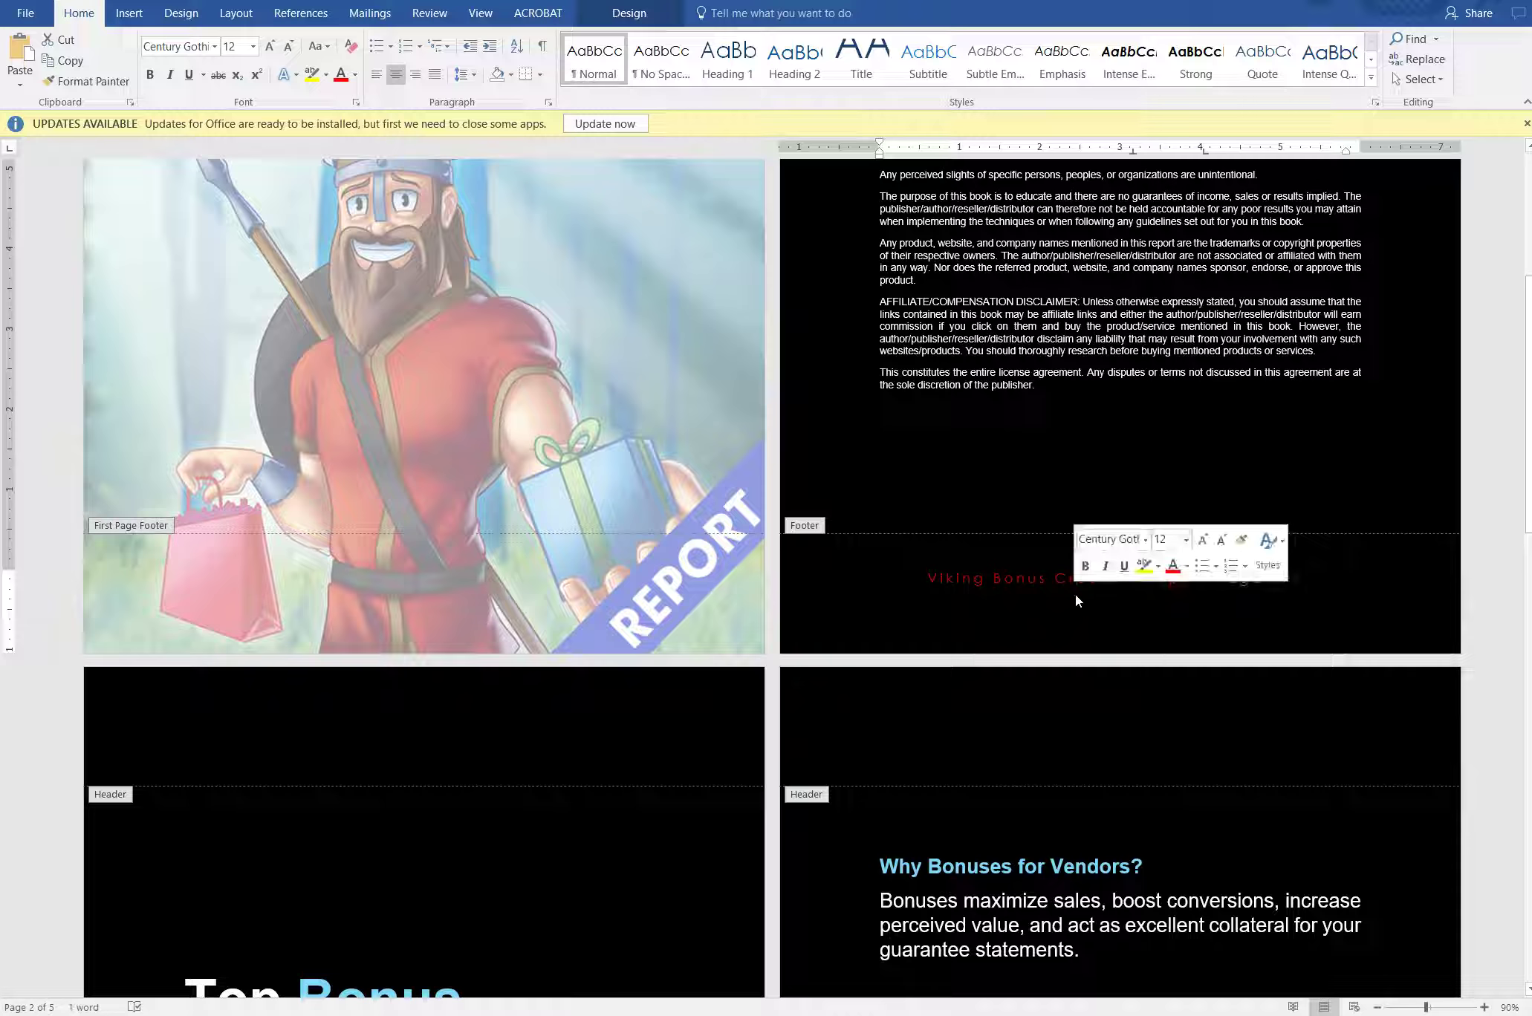
left_click(1040, 578)
scroll(1041, 513, "up", 2)
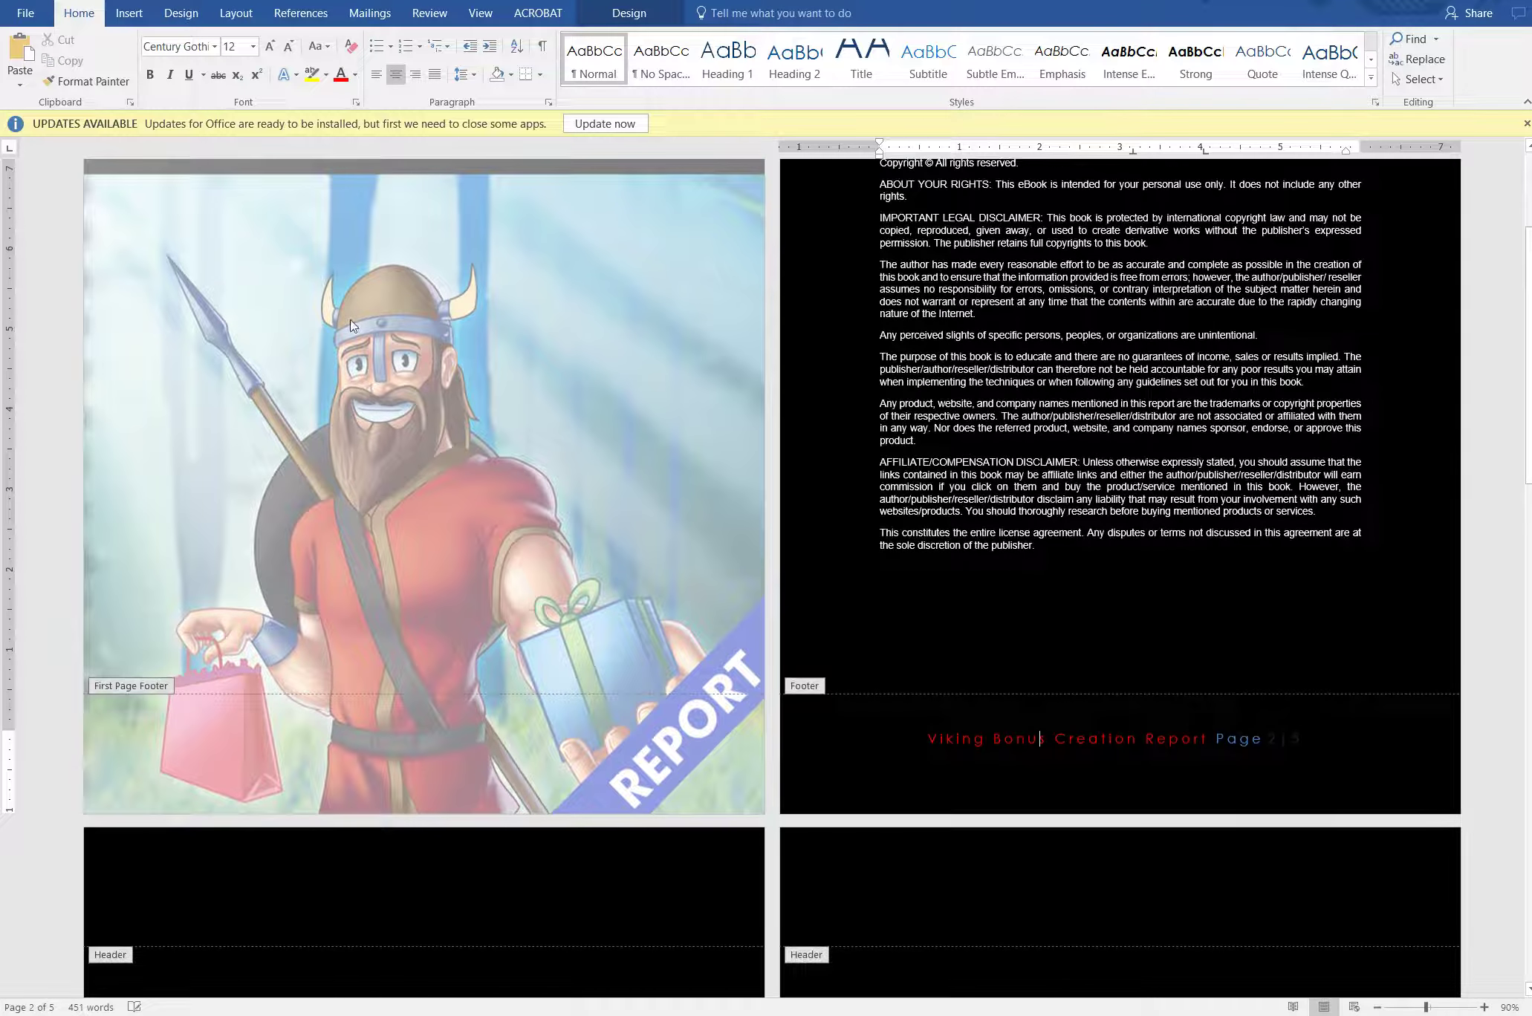
scroll(919, 711, "down", 3)
scroll(917, 752, "up", 5)
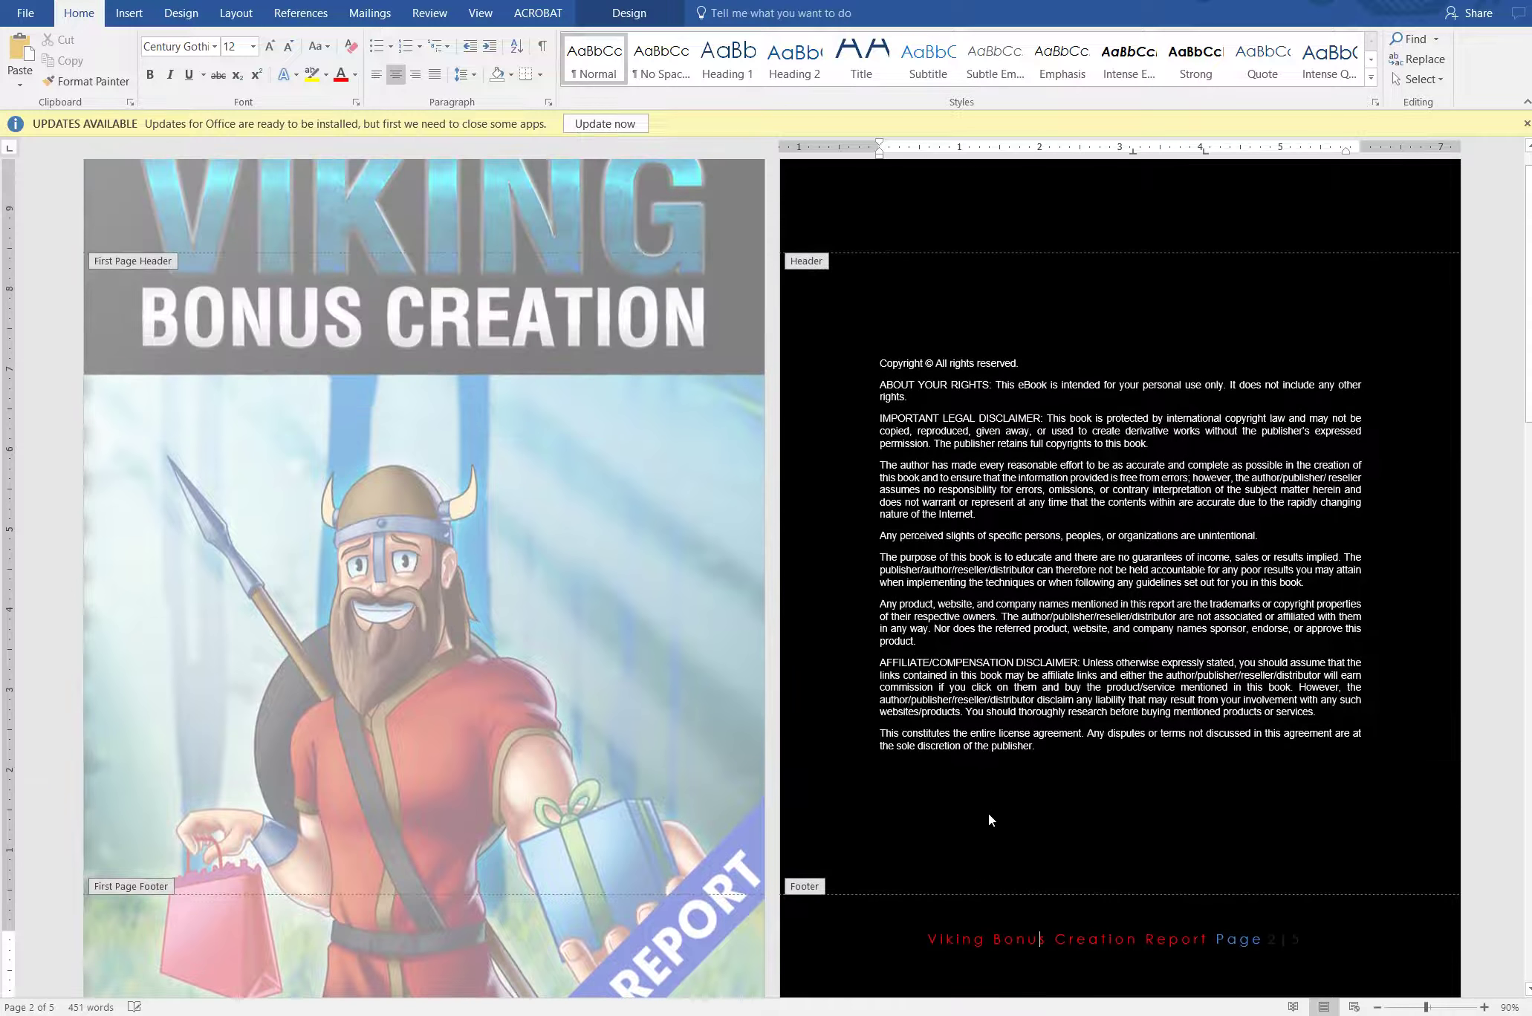
scroll(988, 814, "down", 3)
scroll(991, 807, "down", 12)
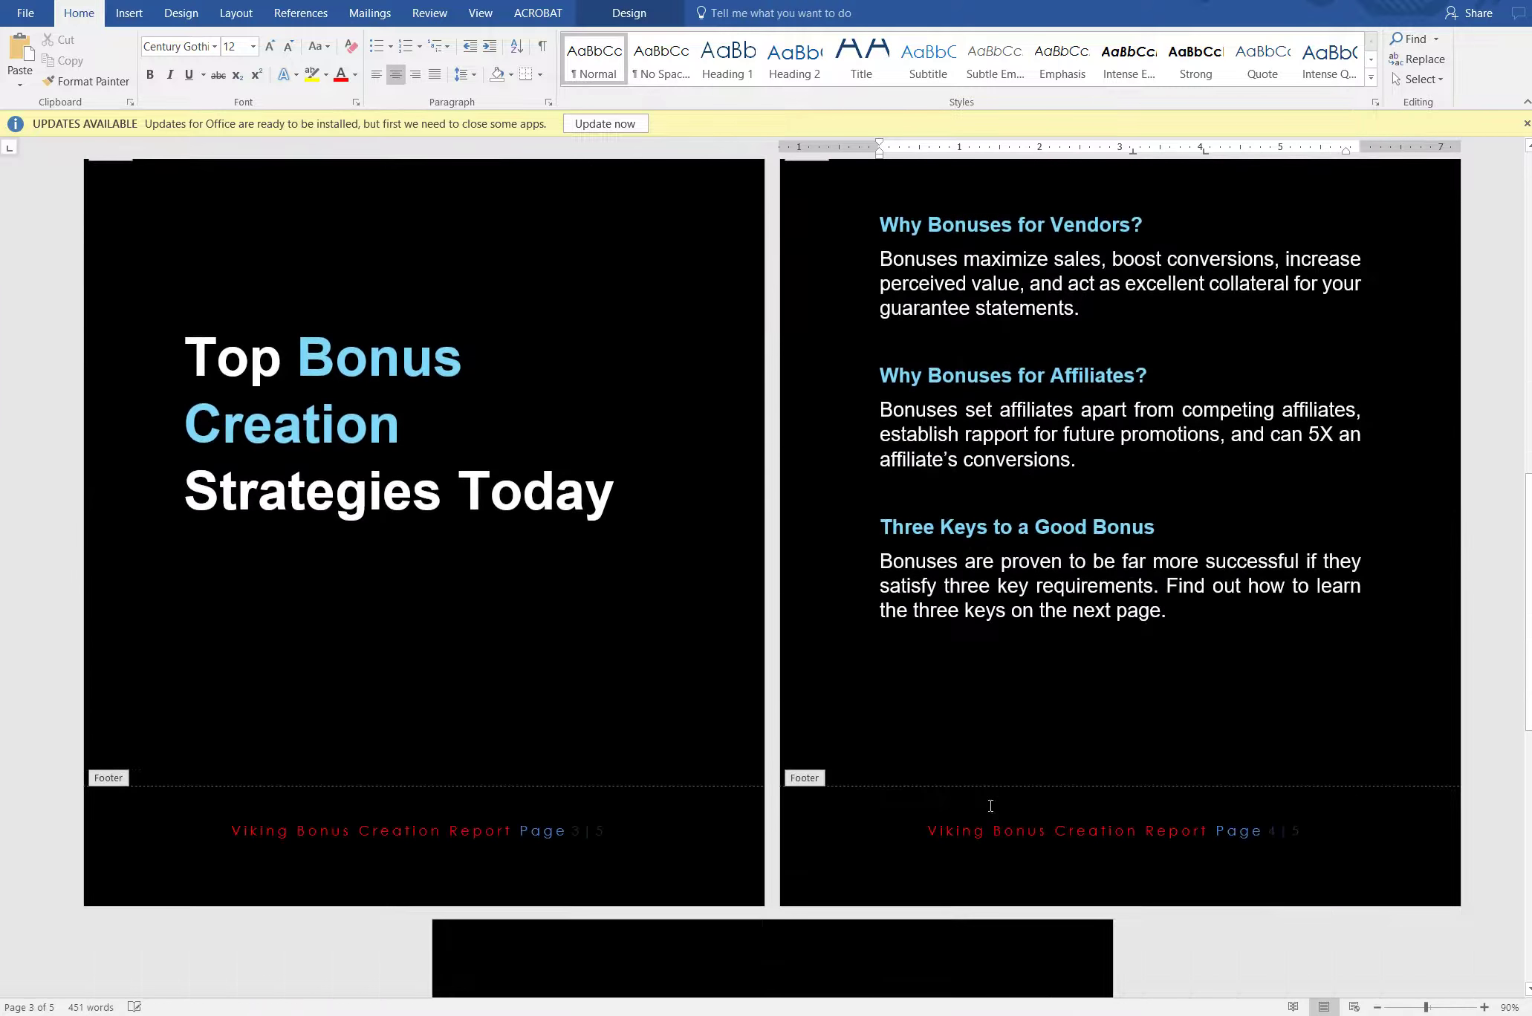
scroll(991, 811, "down", 4)
scroll(990, 810, "up", 8)
scroll(990, 807, "up", 9)
scroll(985, 844, "down", 7)
scroll(981, 848, "down", 9)
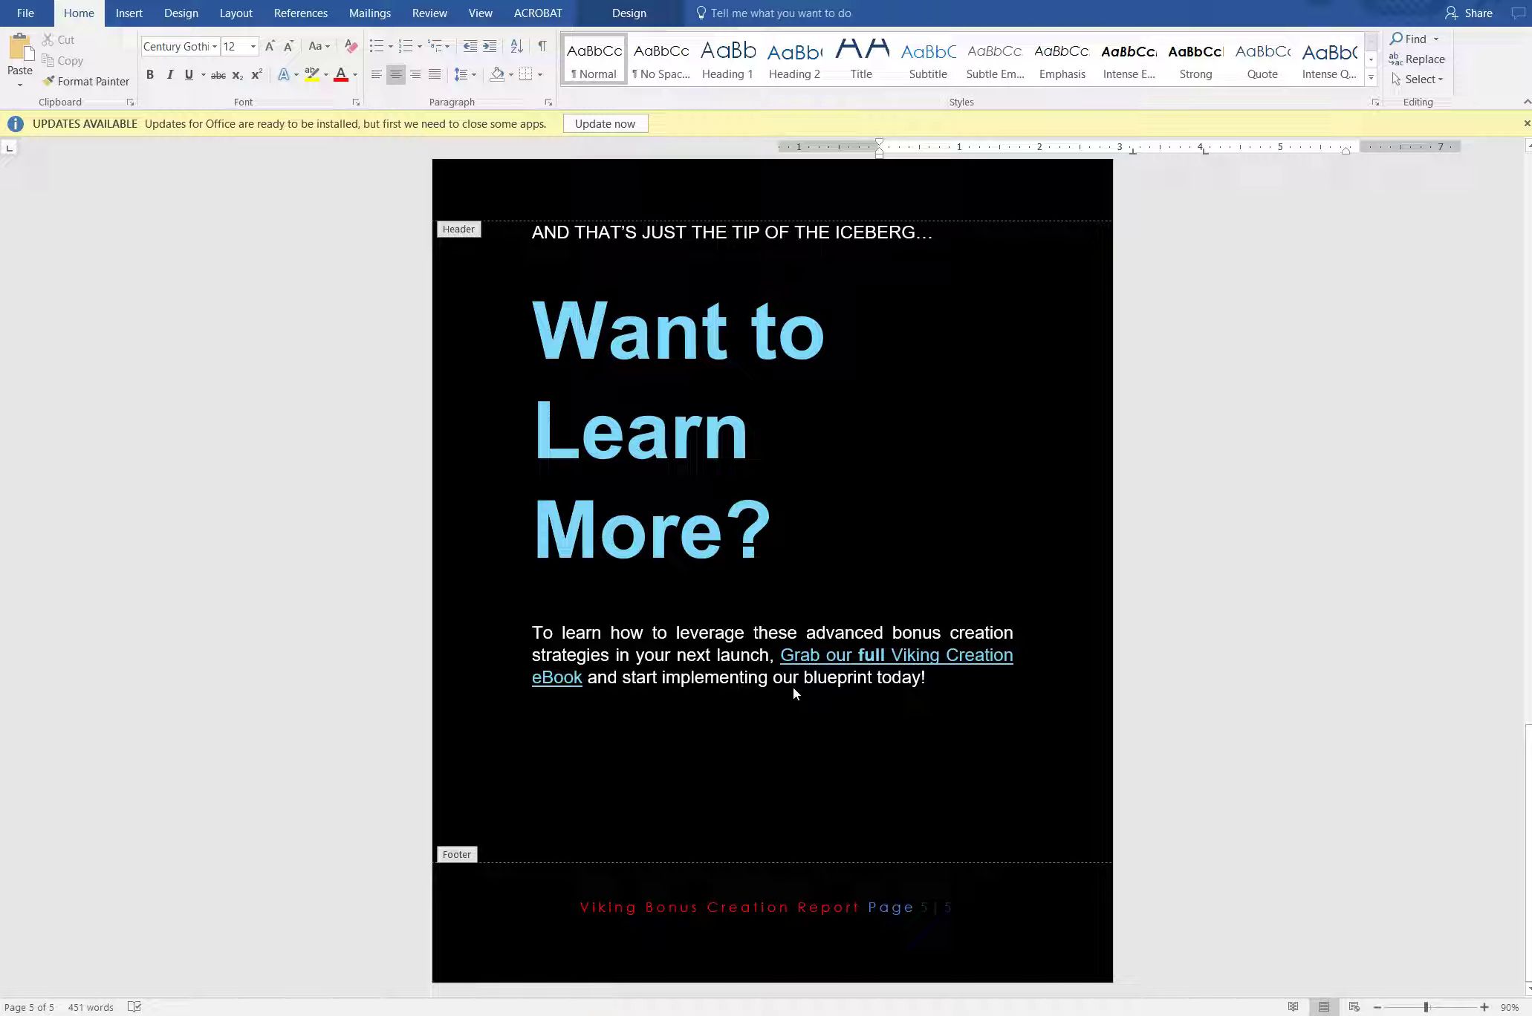
scroll(794, 693, "up", 14)
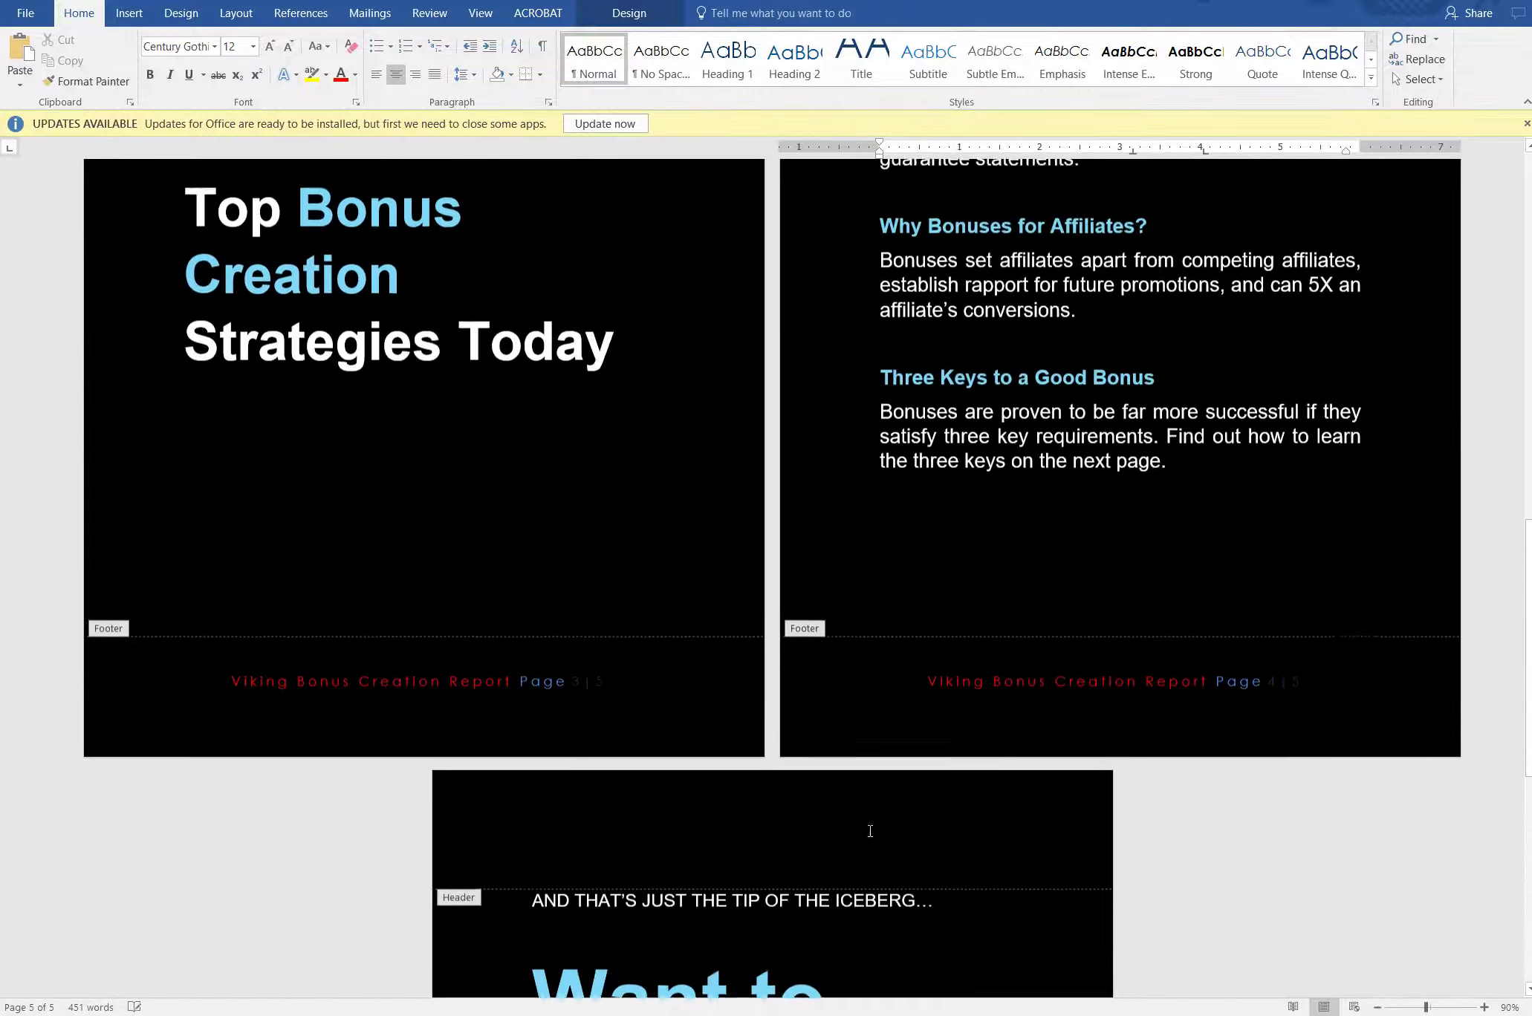
scroll(858, 792, "up", 4)
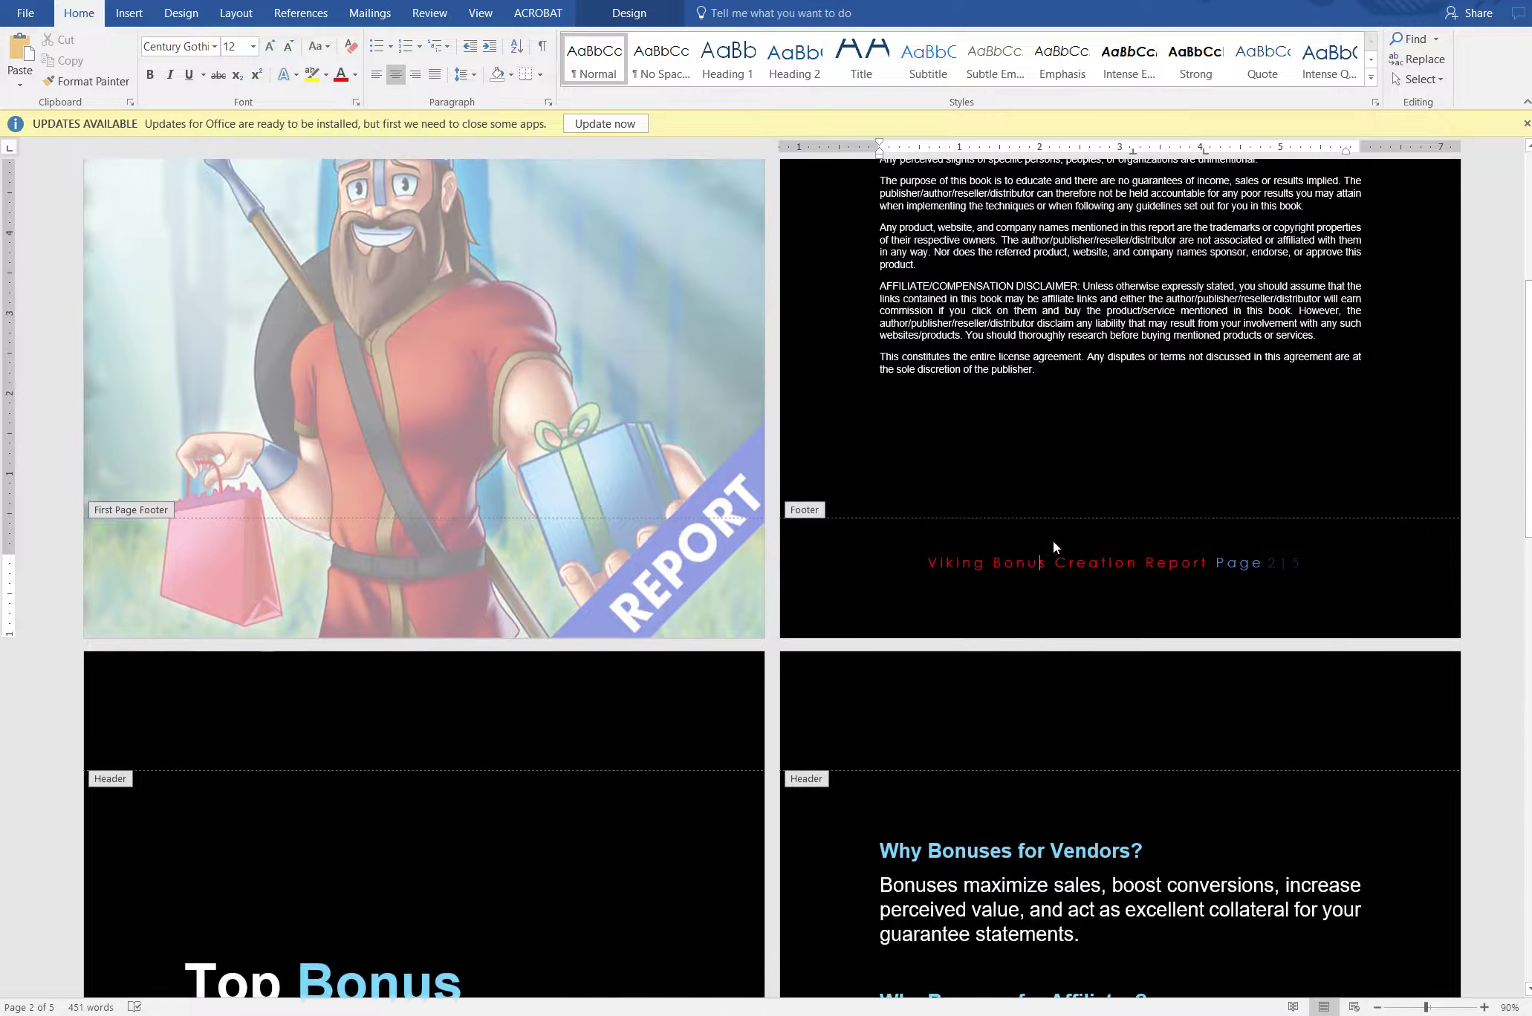
scroll(1038, 537, "up", 3)
scroll(1038, 536, "up", 1)
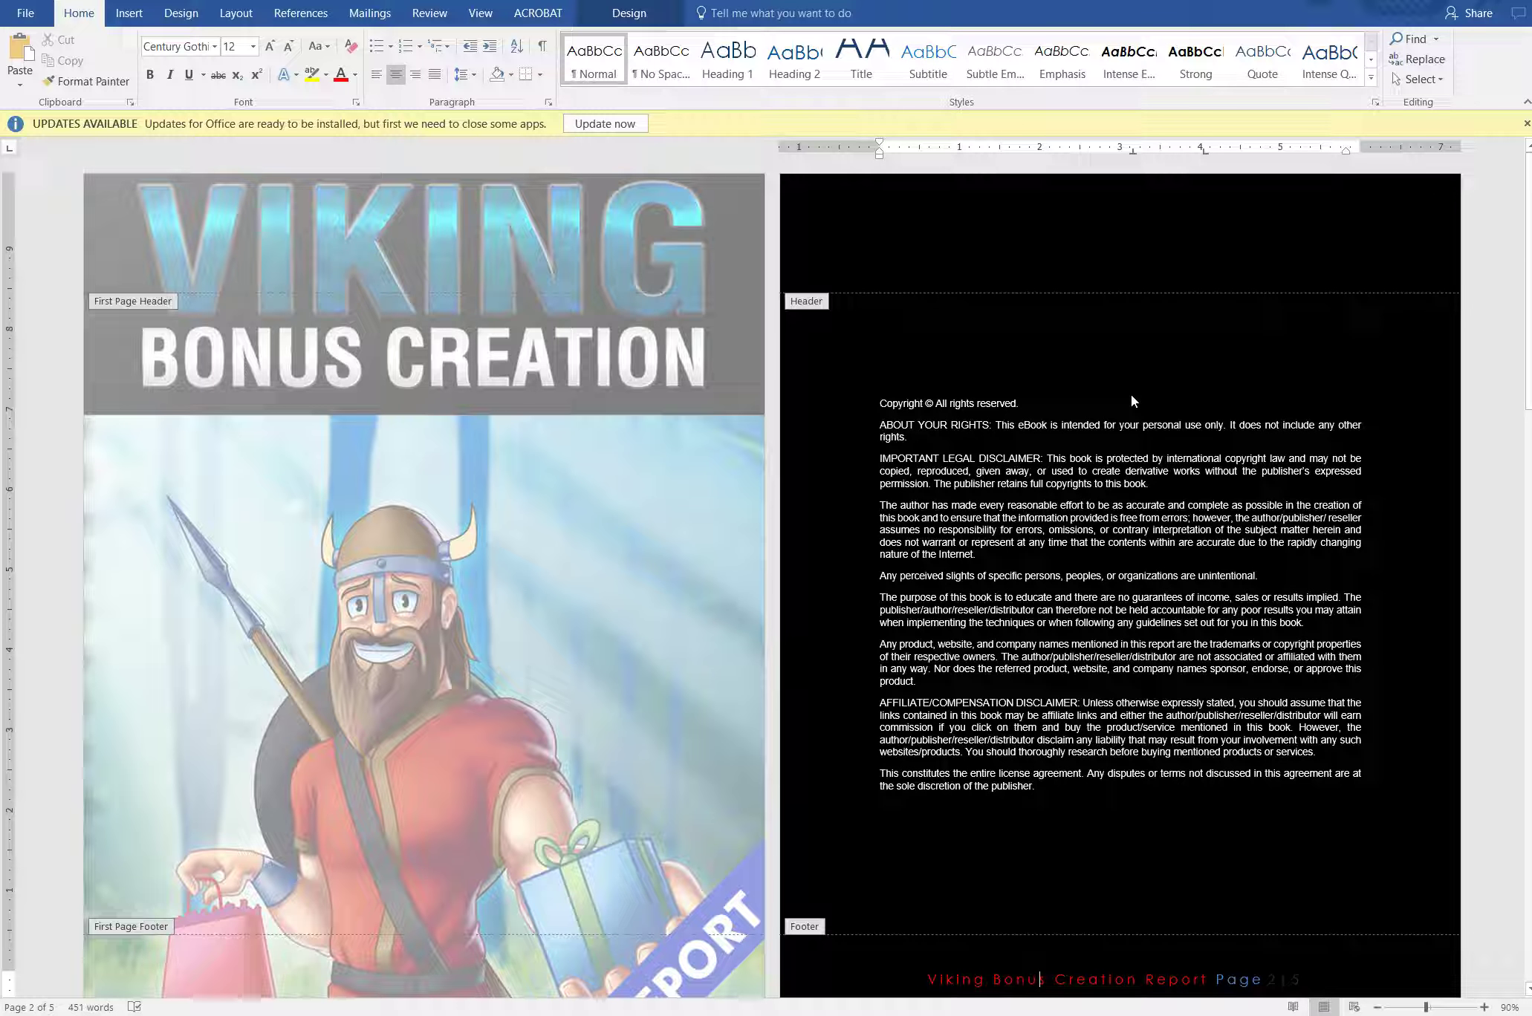
left_click(25, 12)
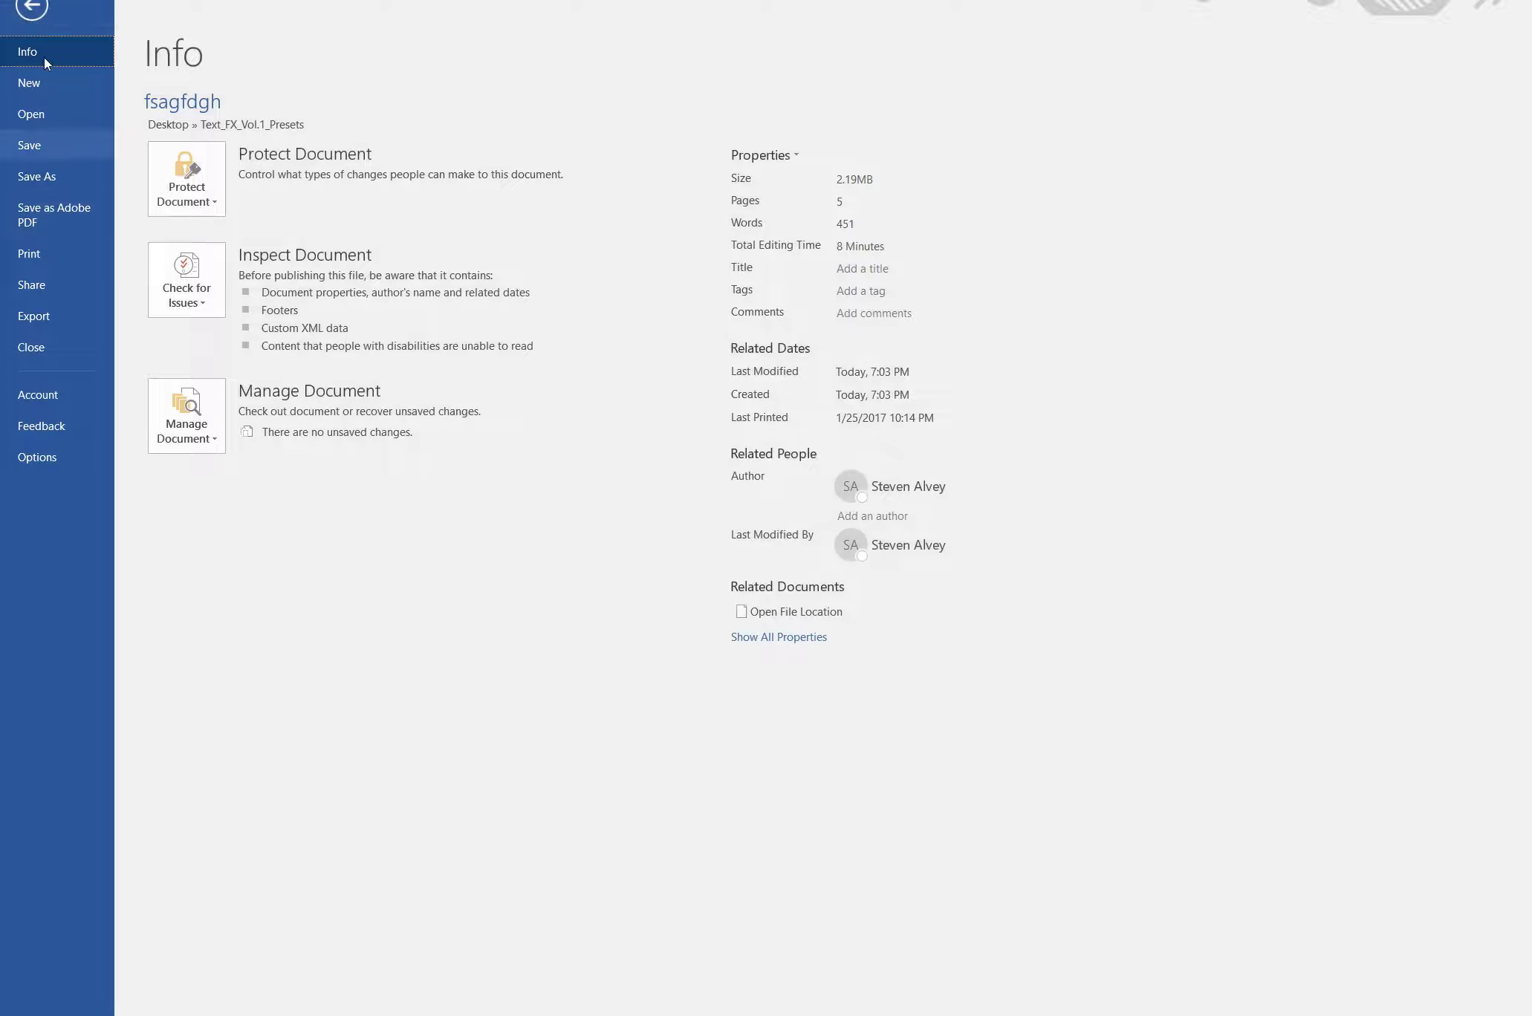
left_click(31, 8)
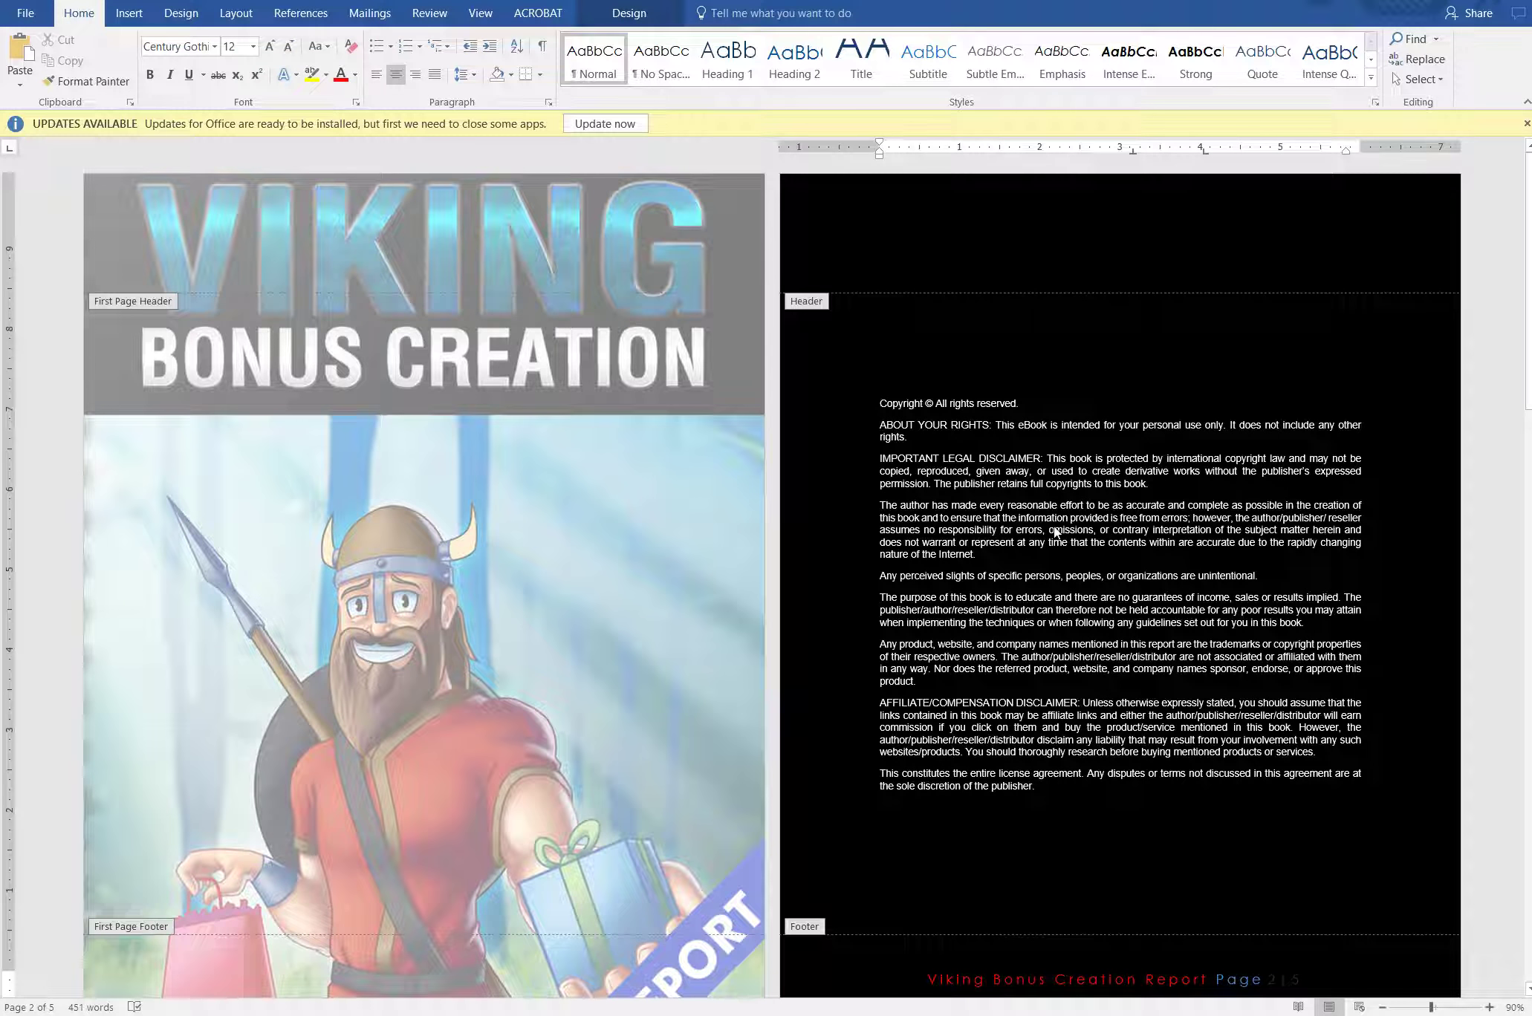